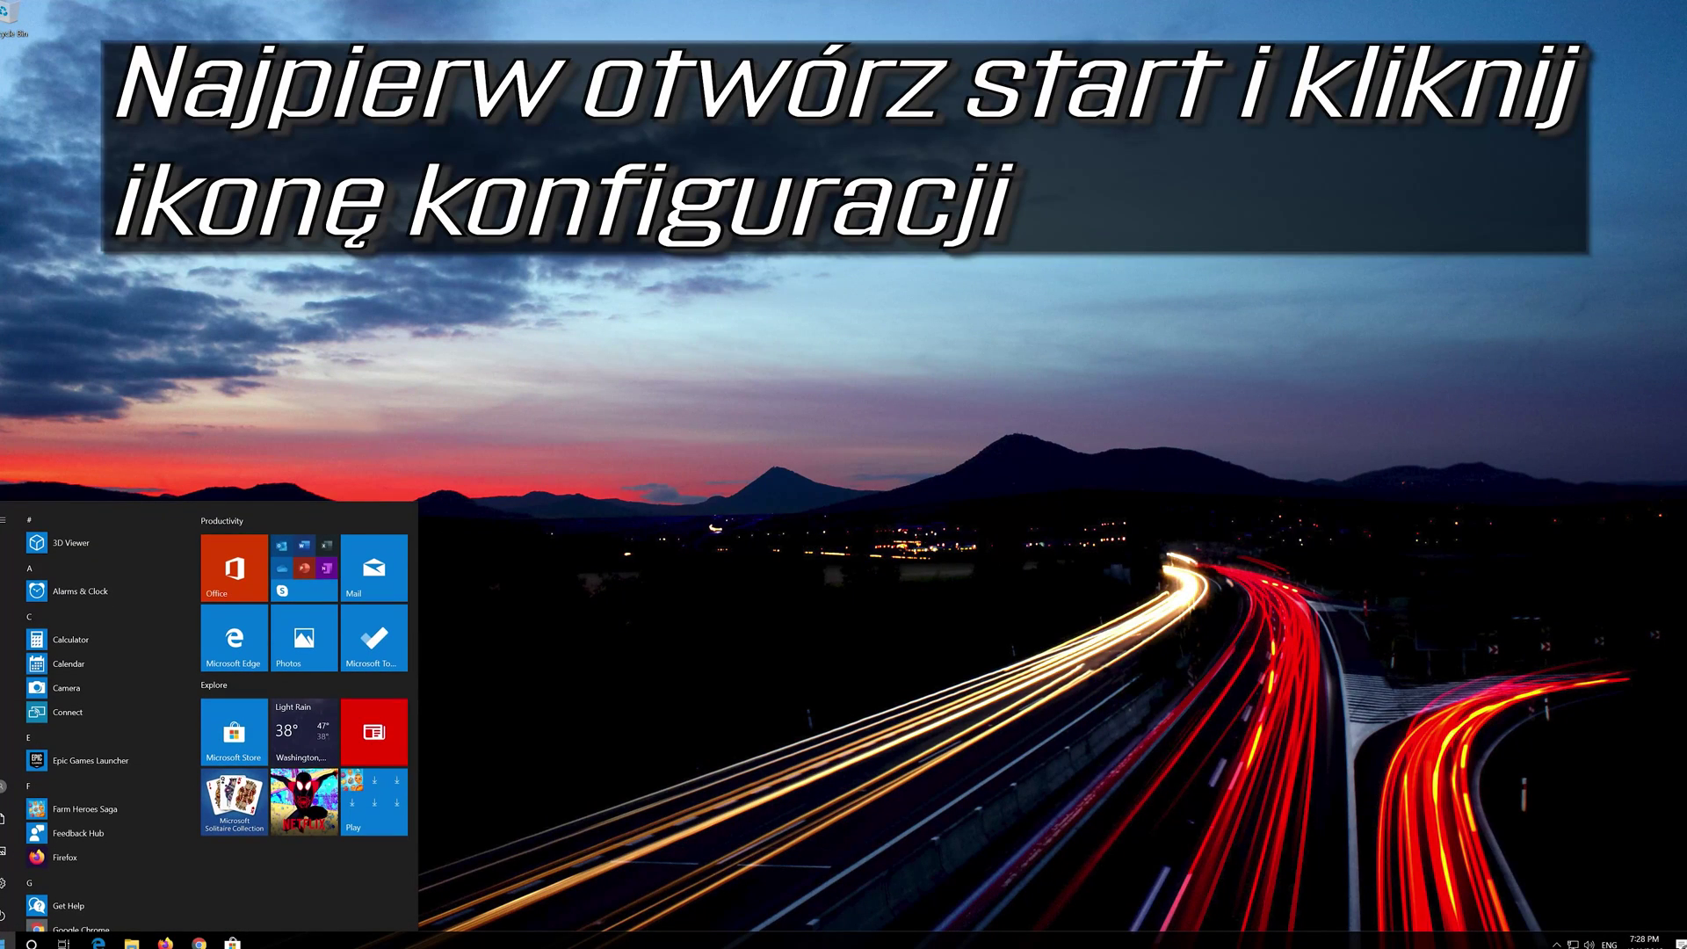
# Launch Windows Settings from the Start menu and go to the System category
pyautogui.moveTo(3, 886)
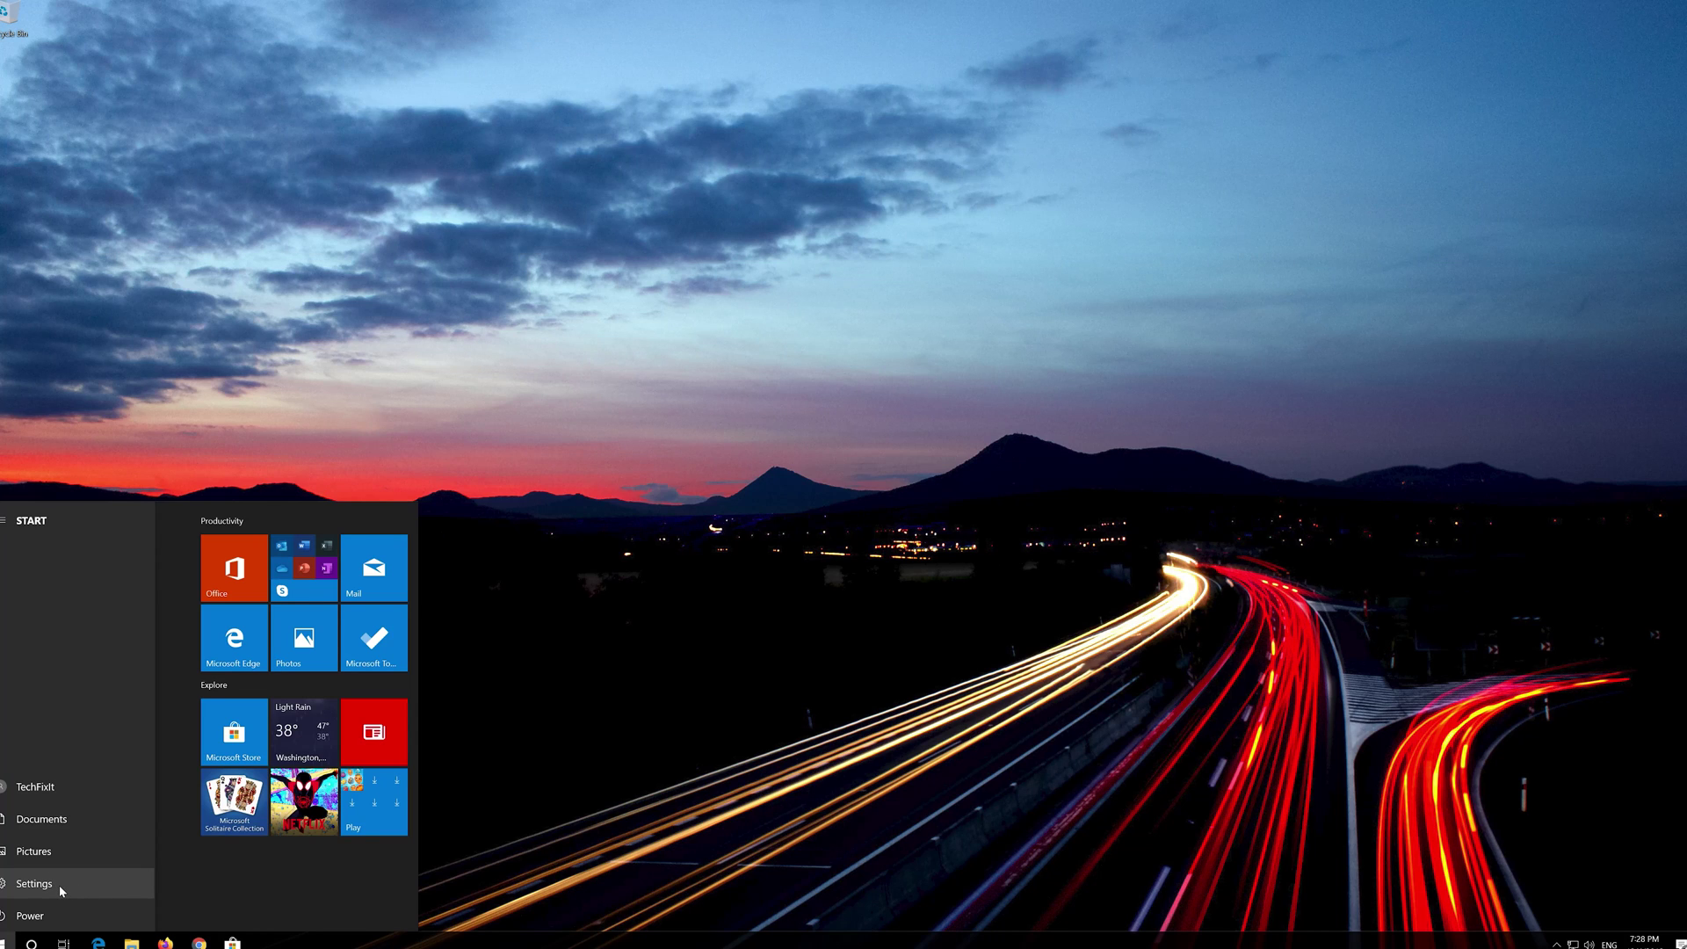
pyautogui.click(60, 884)
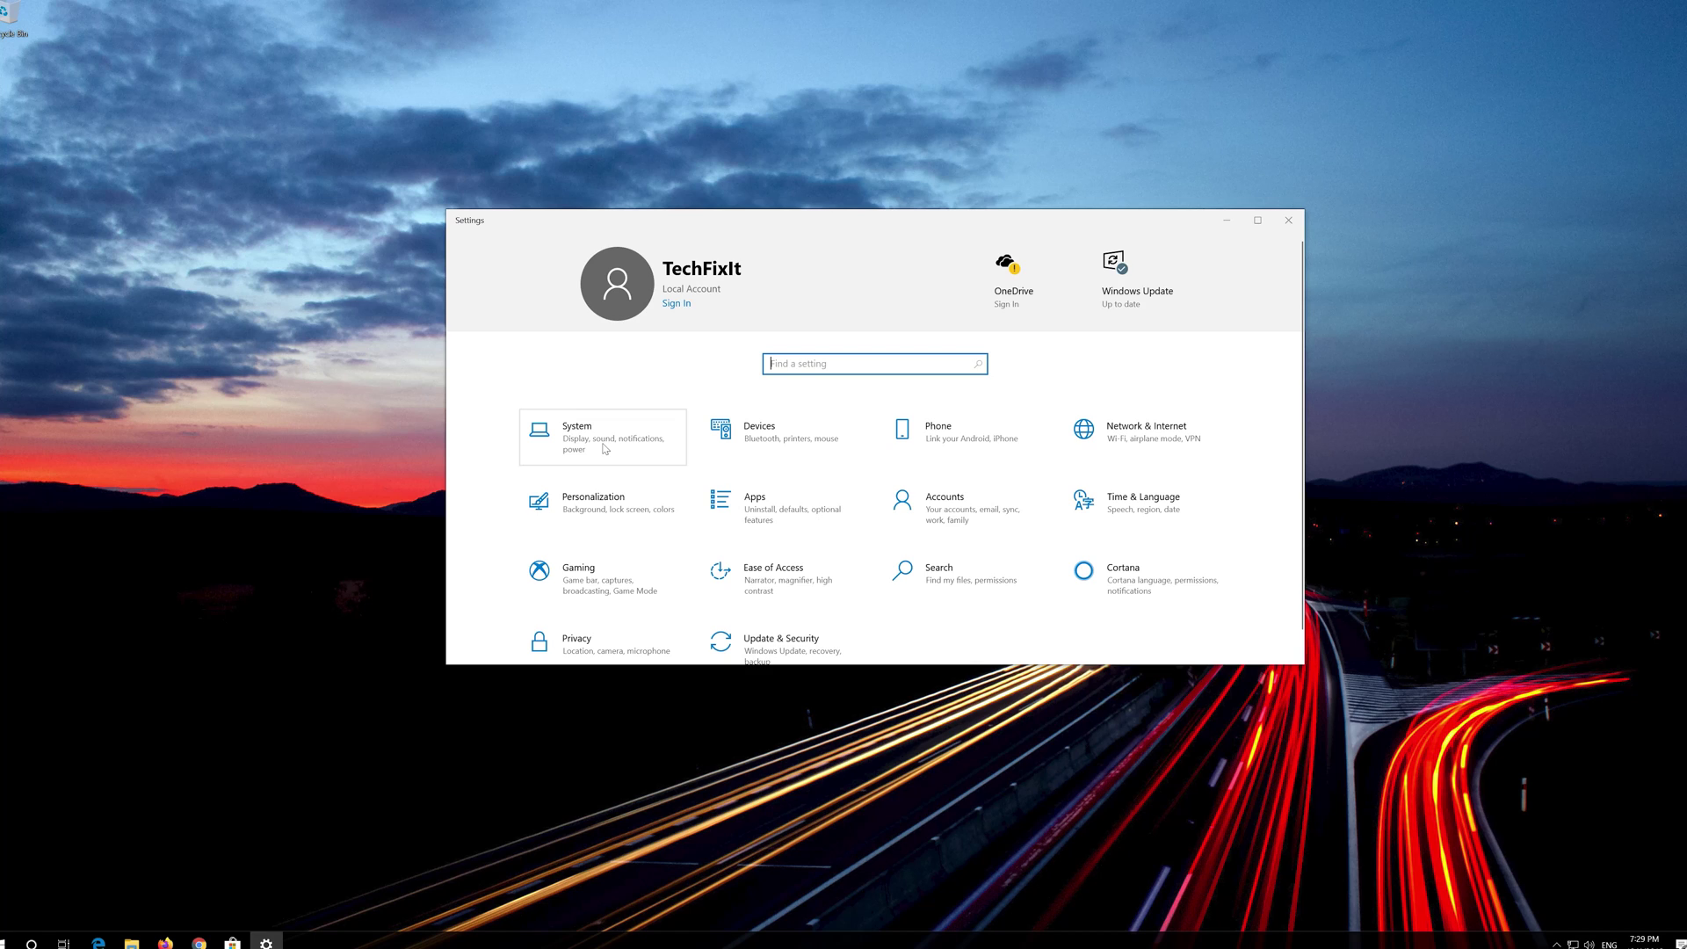
pyautogui.click(604, 448)
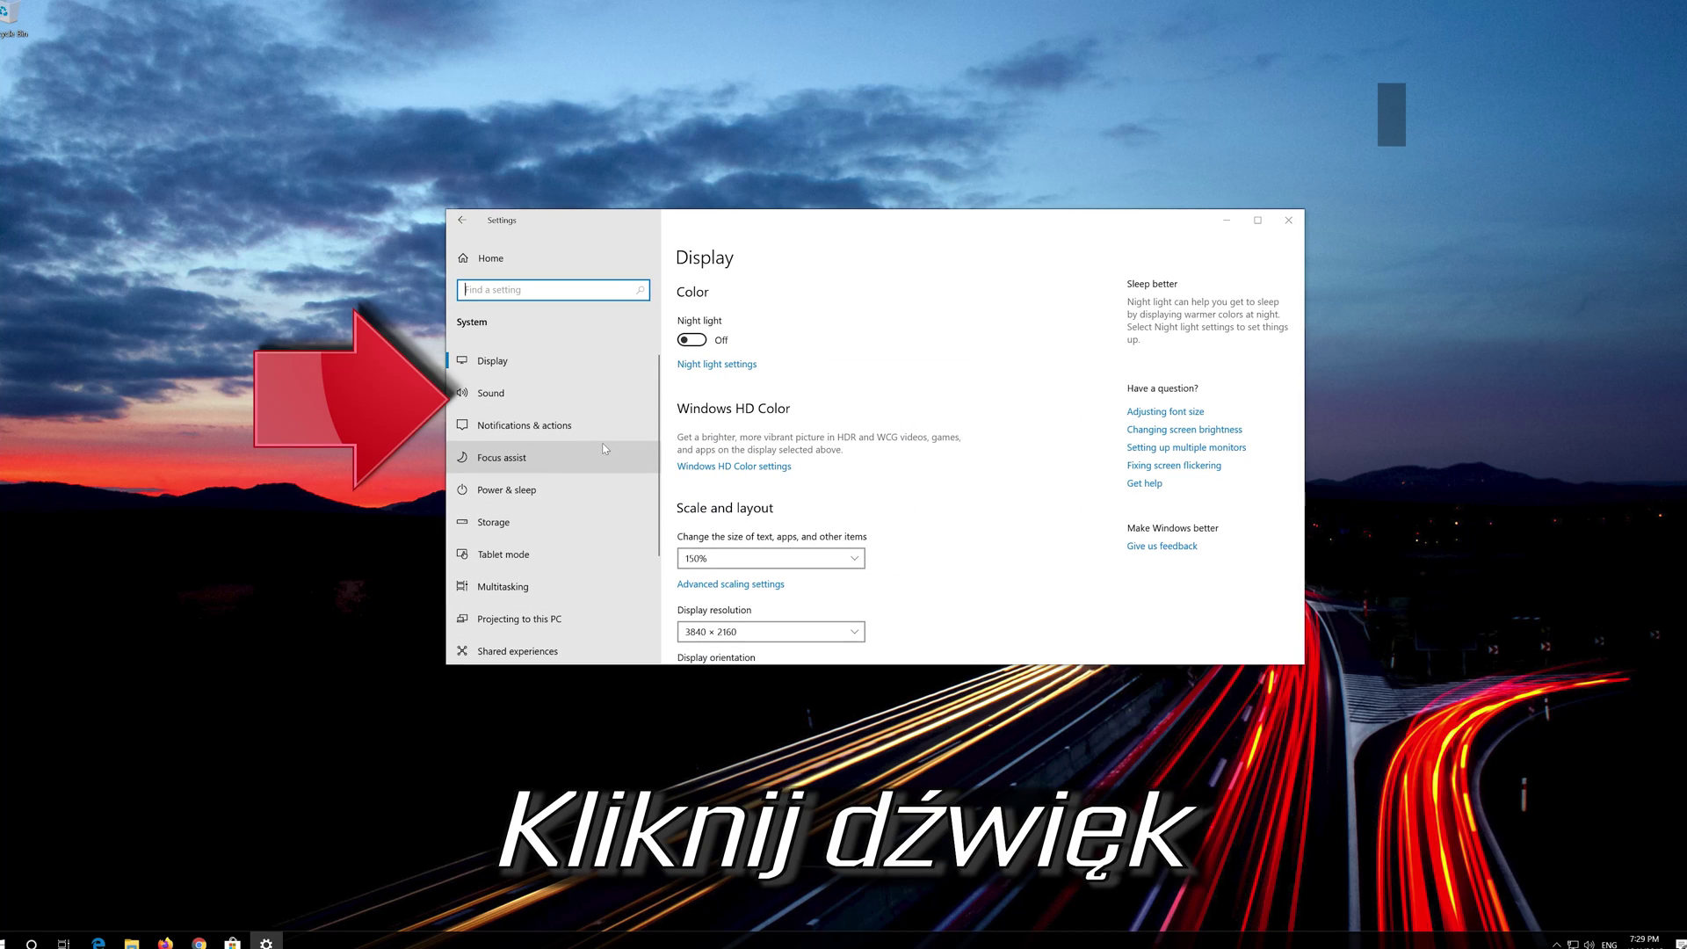
# On the Sound page, keep Speakers as the output device and run the audio troubleshooter
pyautogui.click(541, 400)
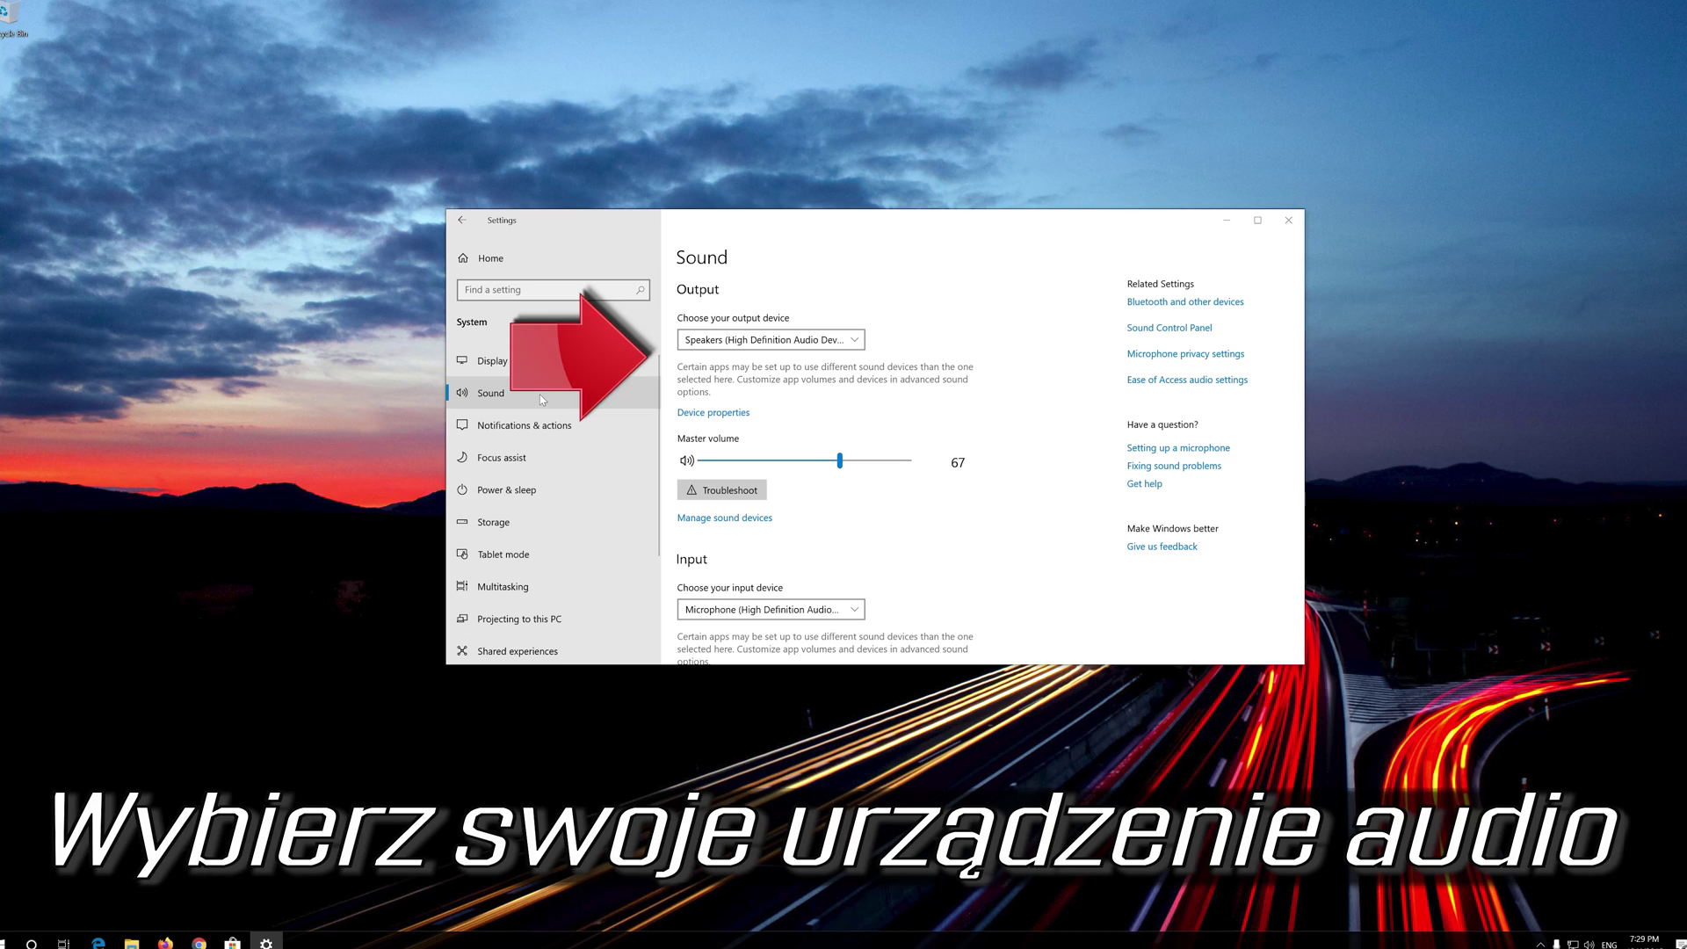
pyautogui.click(735, 343)
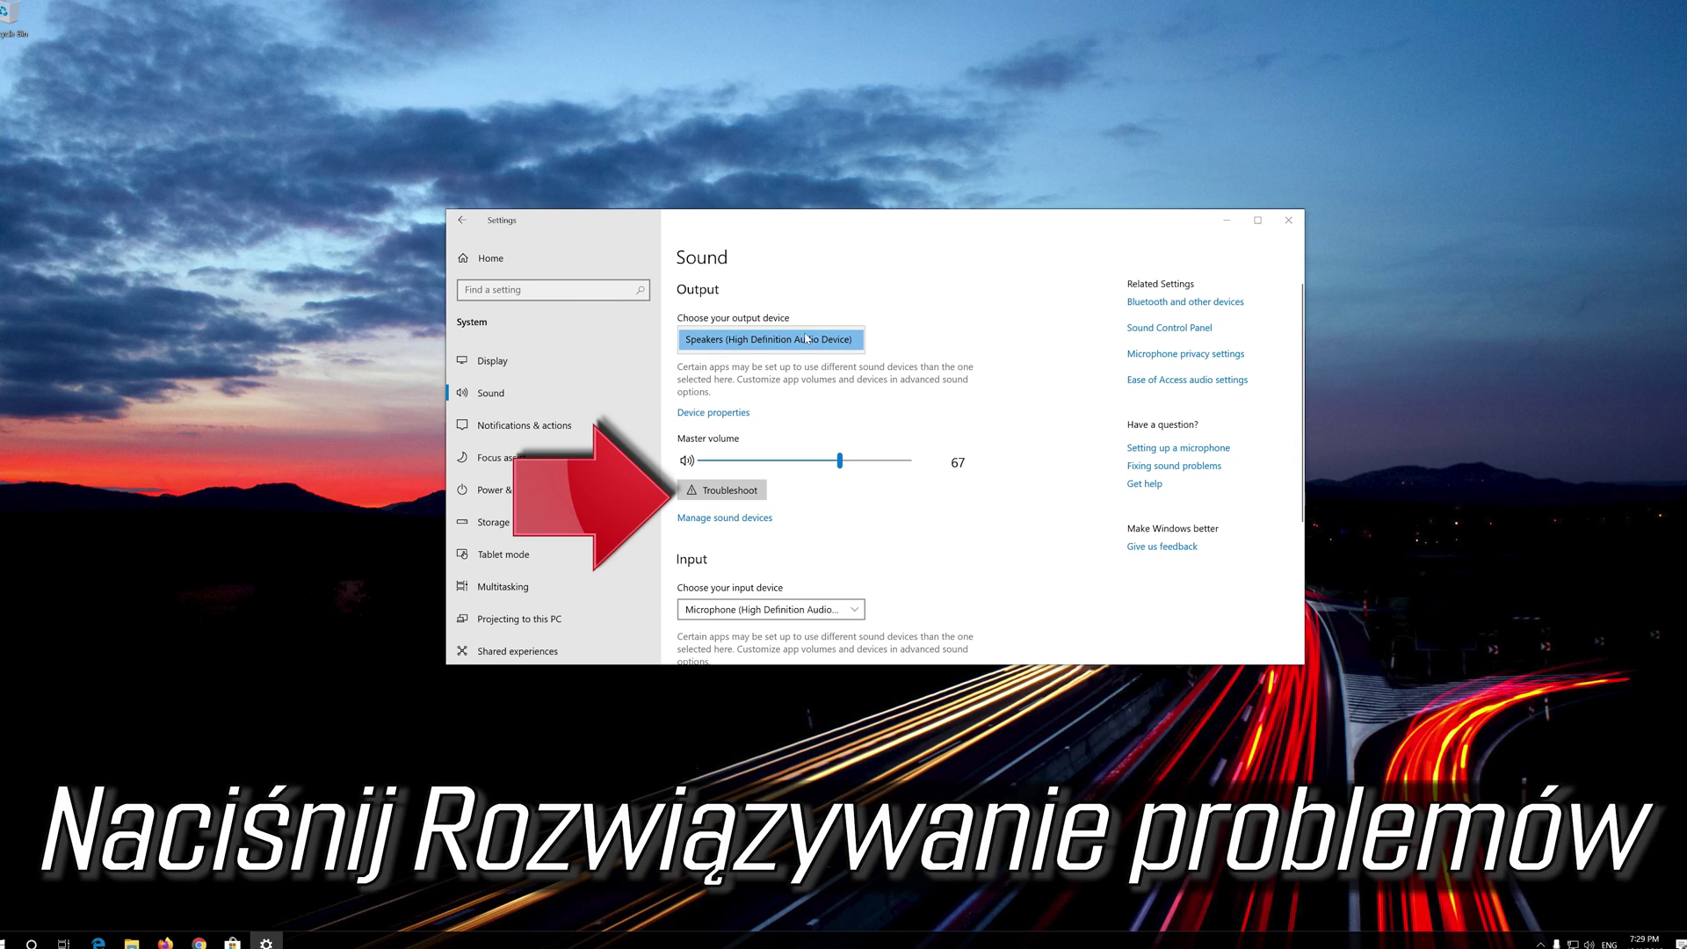
pyautogui.click(790, 341)
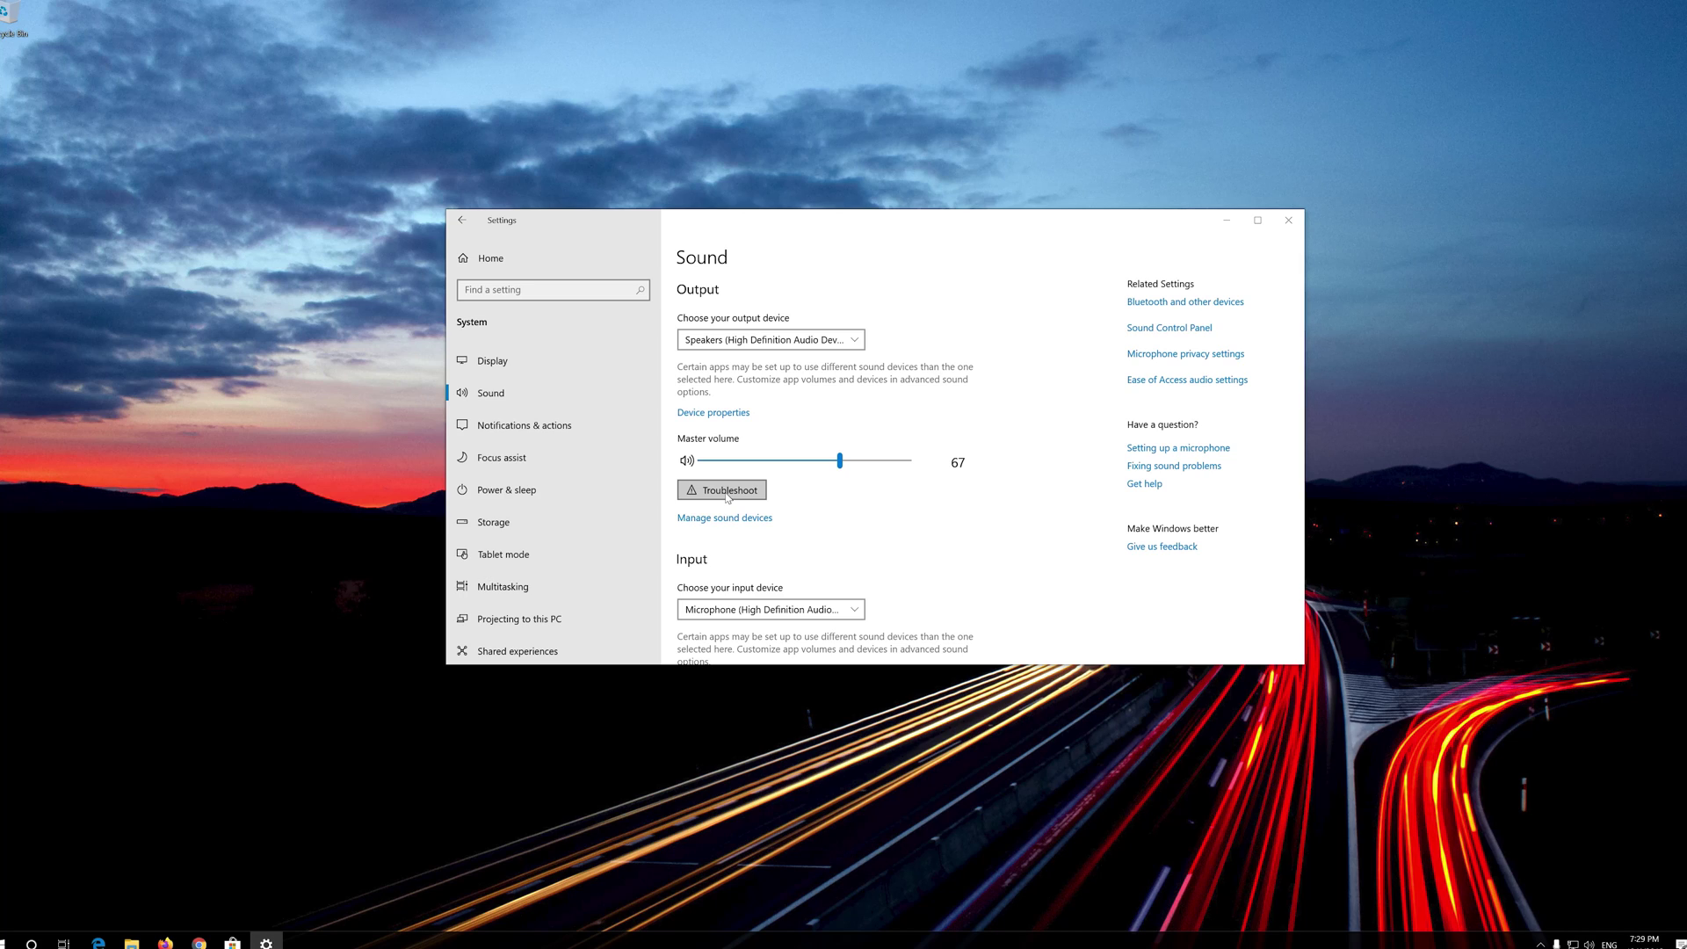
pyautogui.click(728, 495)
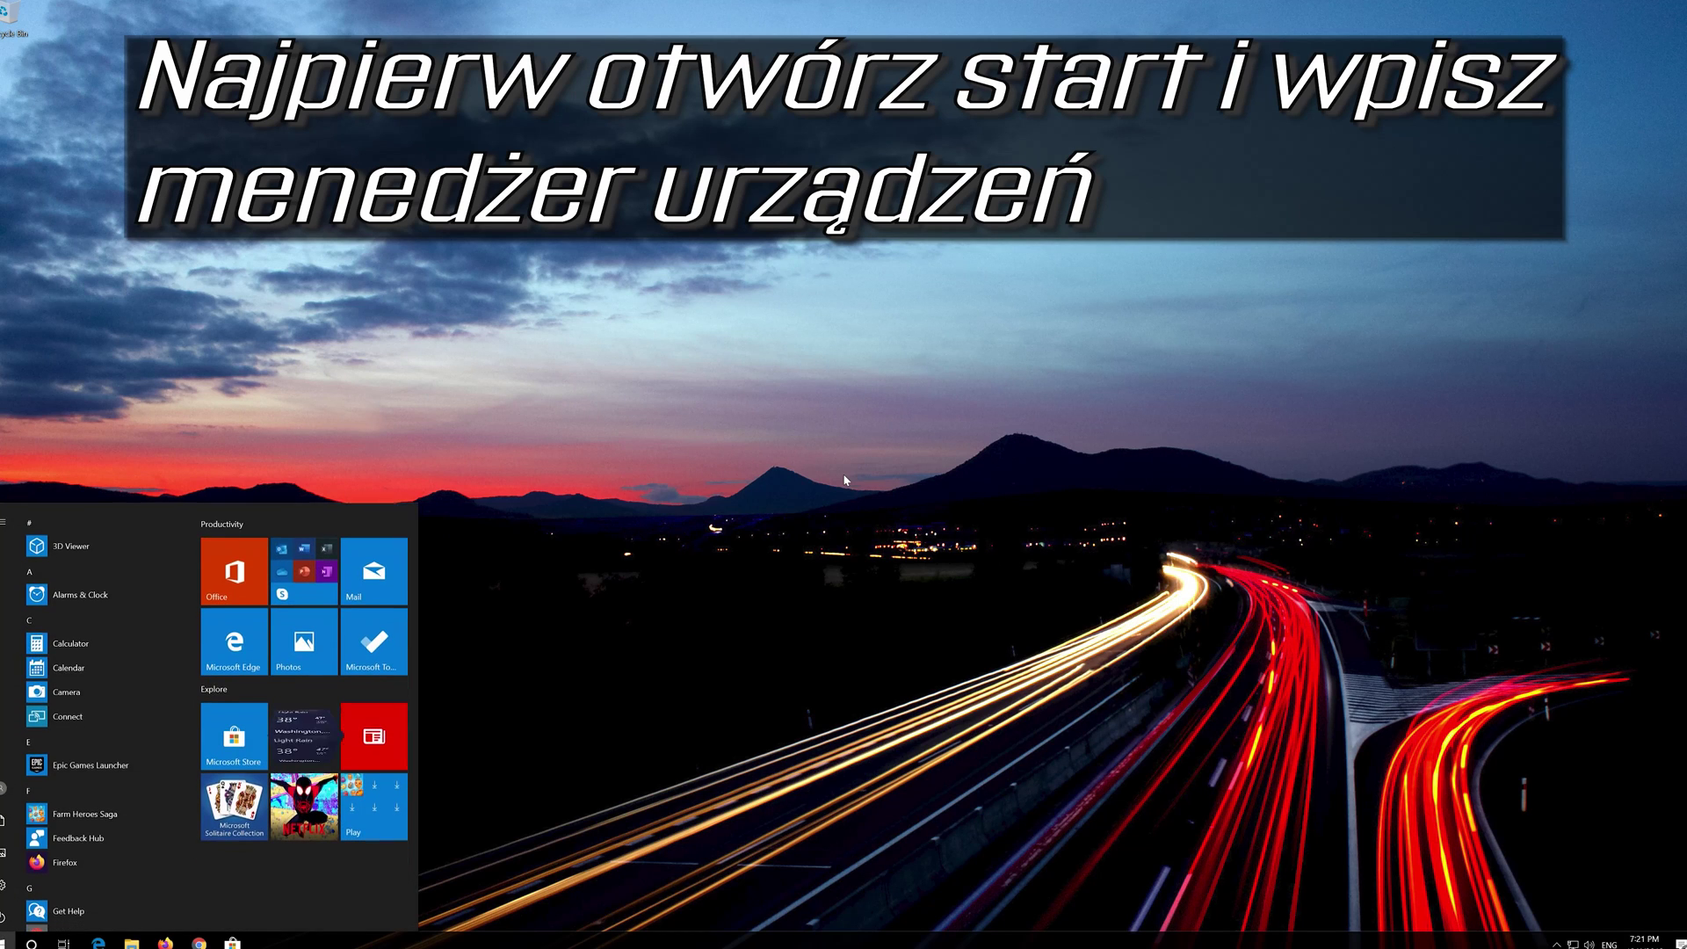
# Search 'device manager' in Start, launch Device Manager and centre its window
pyautogui.write('device manager')
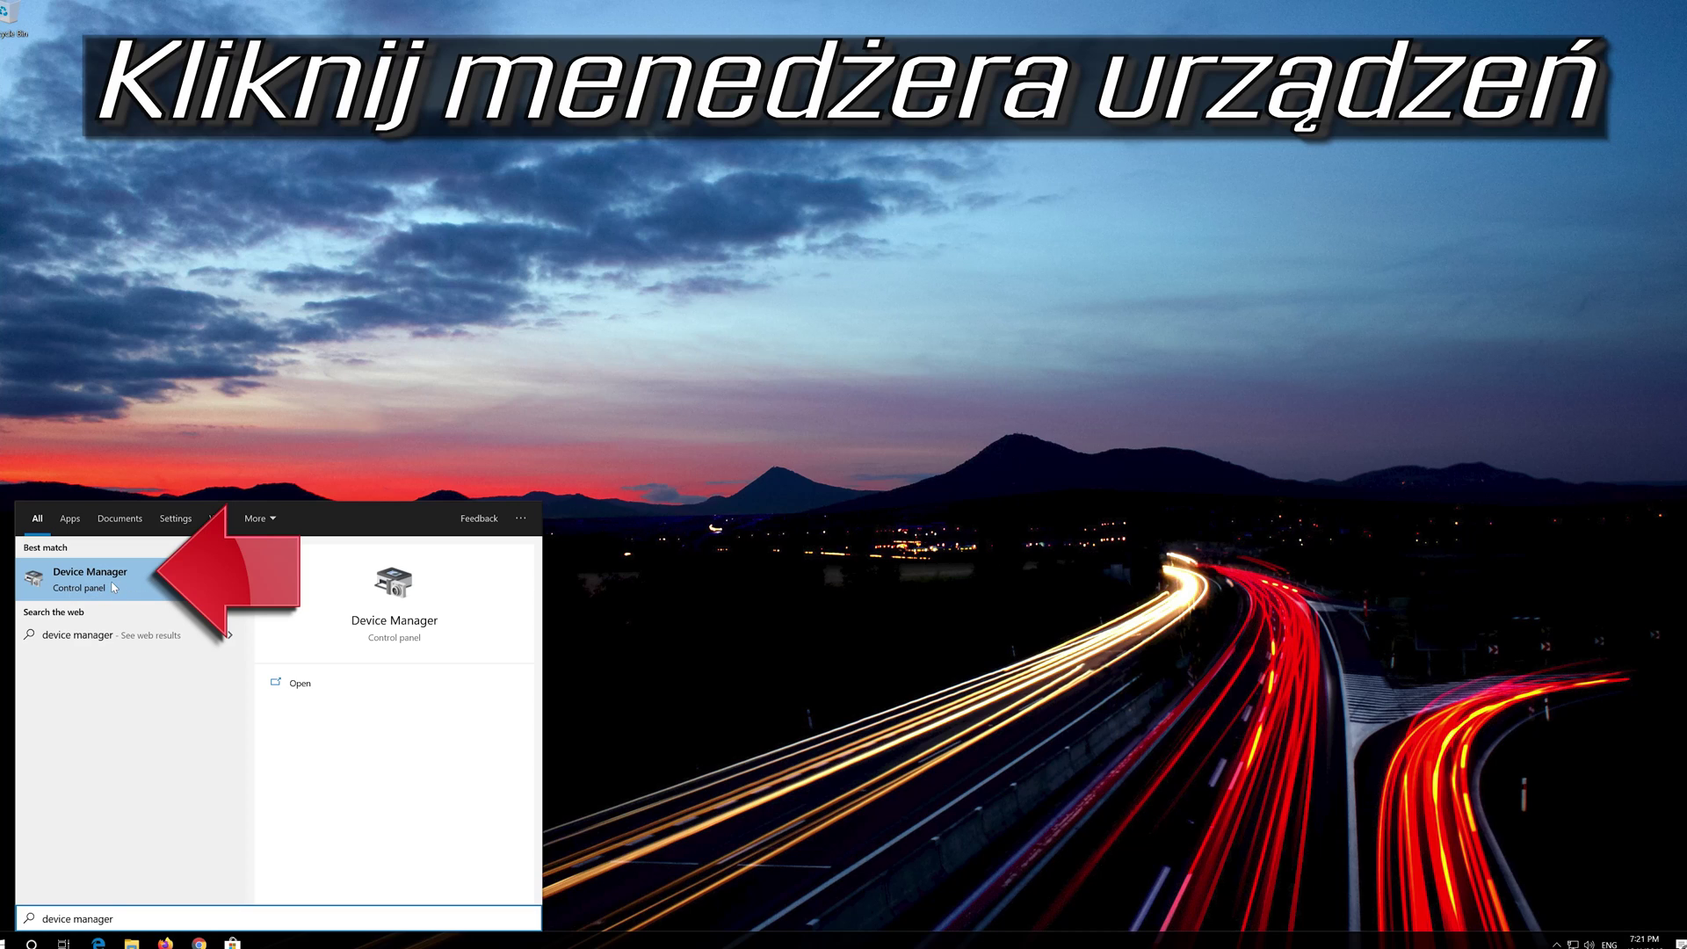
pyautogui.click(114, 587)
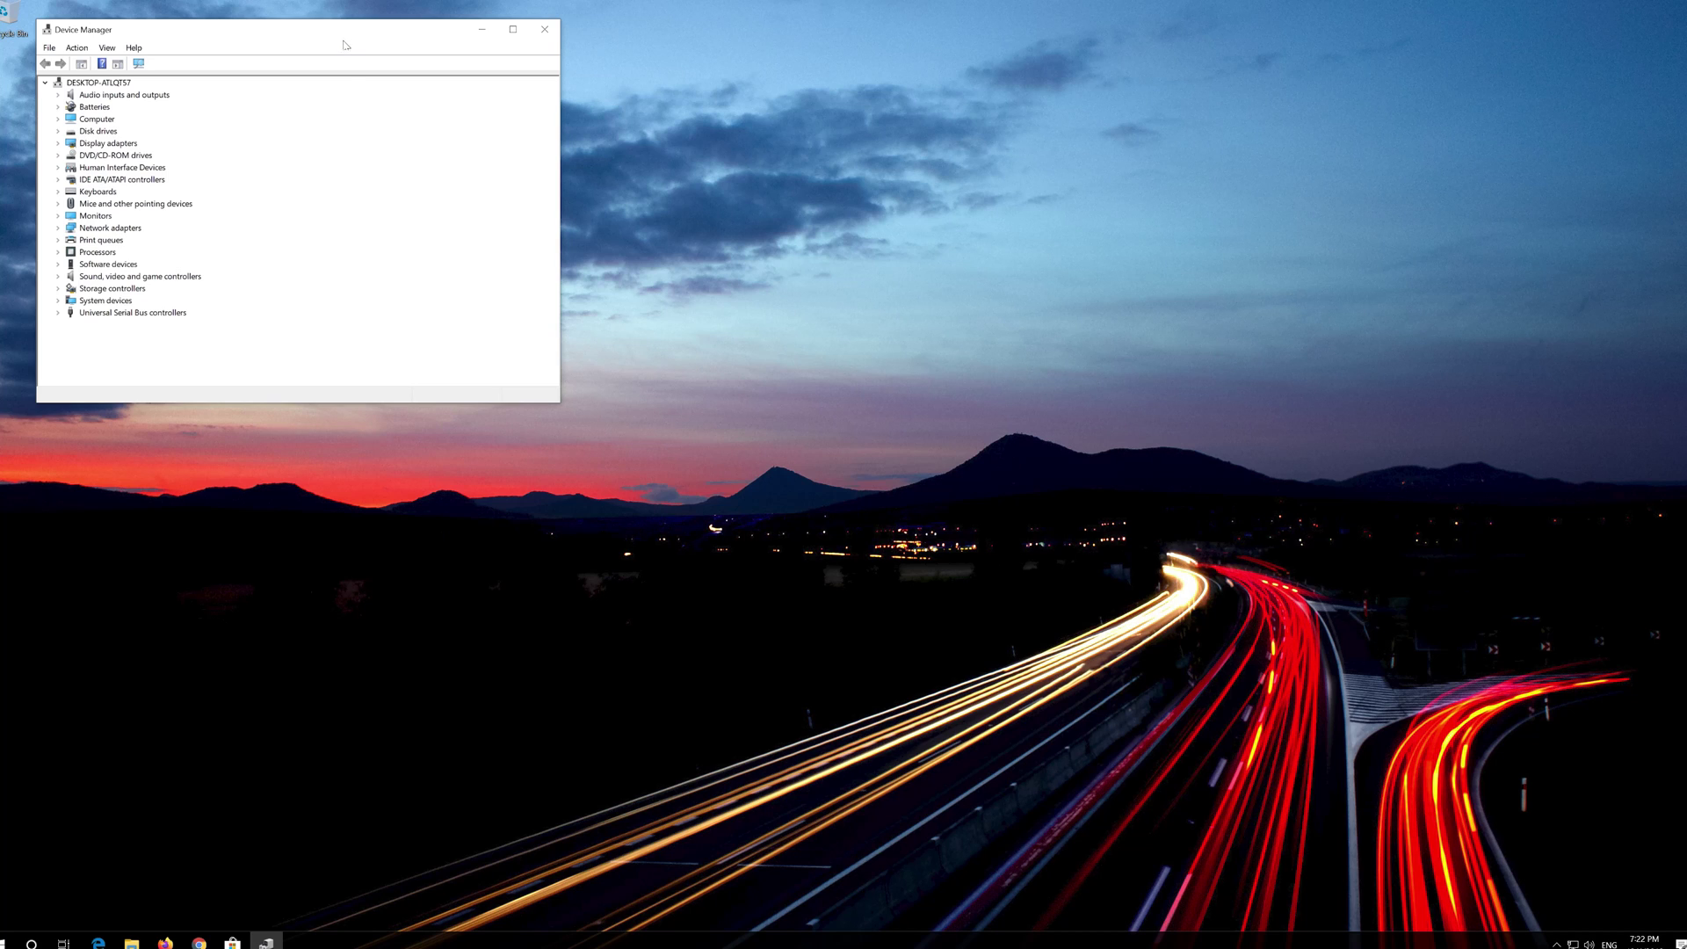
pyautogui.moveTo(346, 45); pyautogui.dragTo(823, 232)
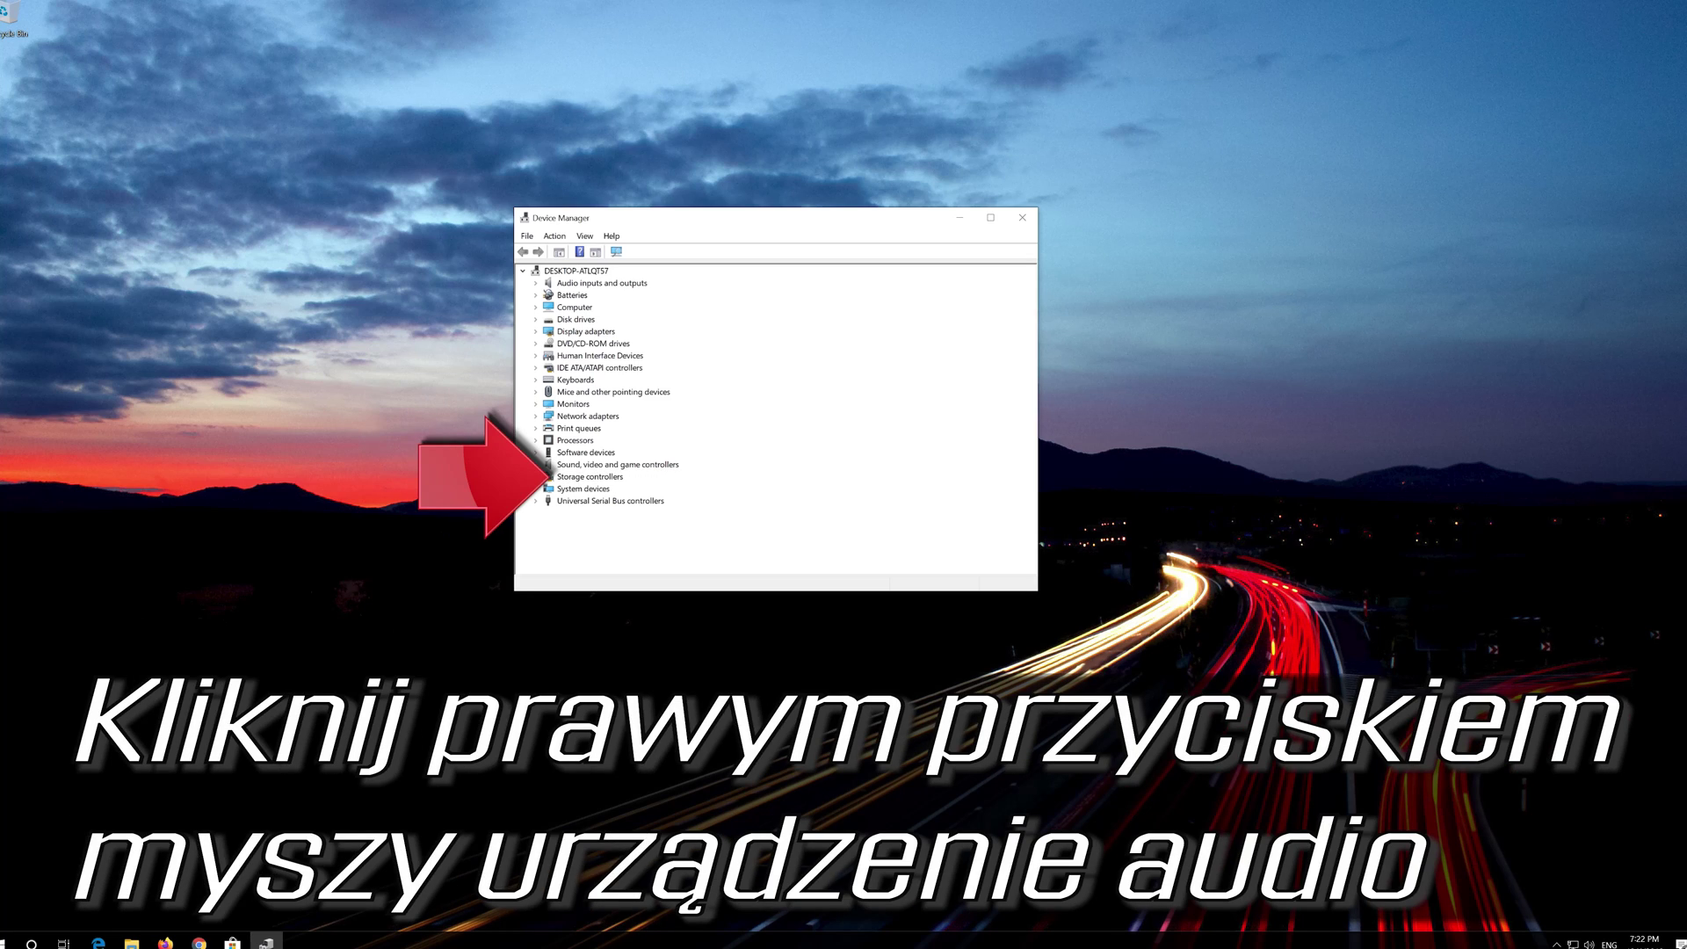
# Under Sound, video and game controllers, auto-search for an updated High Definition Audio Device driver
pyautogui.click(535, 465)
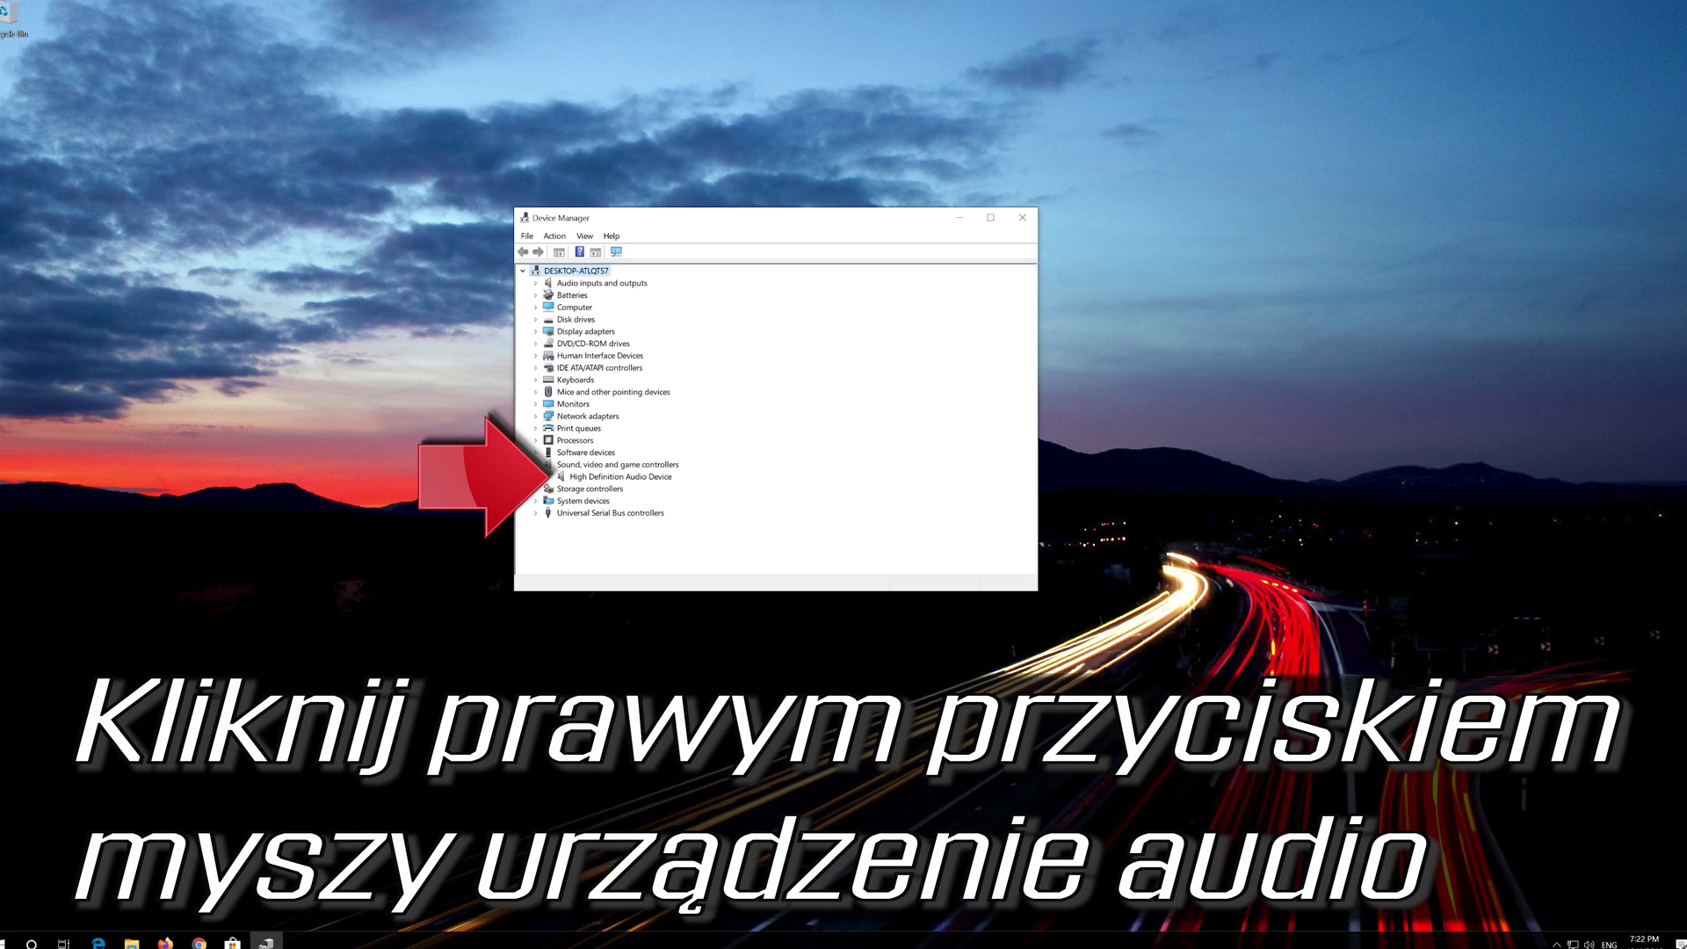
pyautogui.click(589, 477)
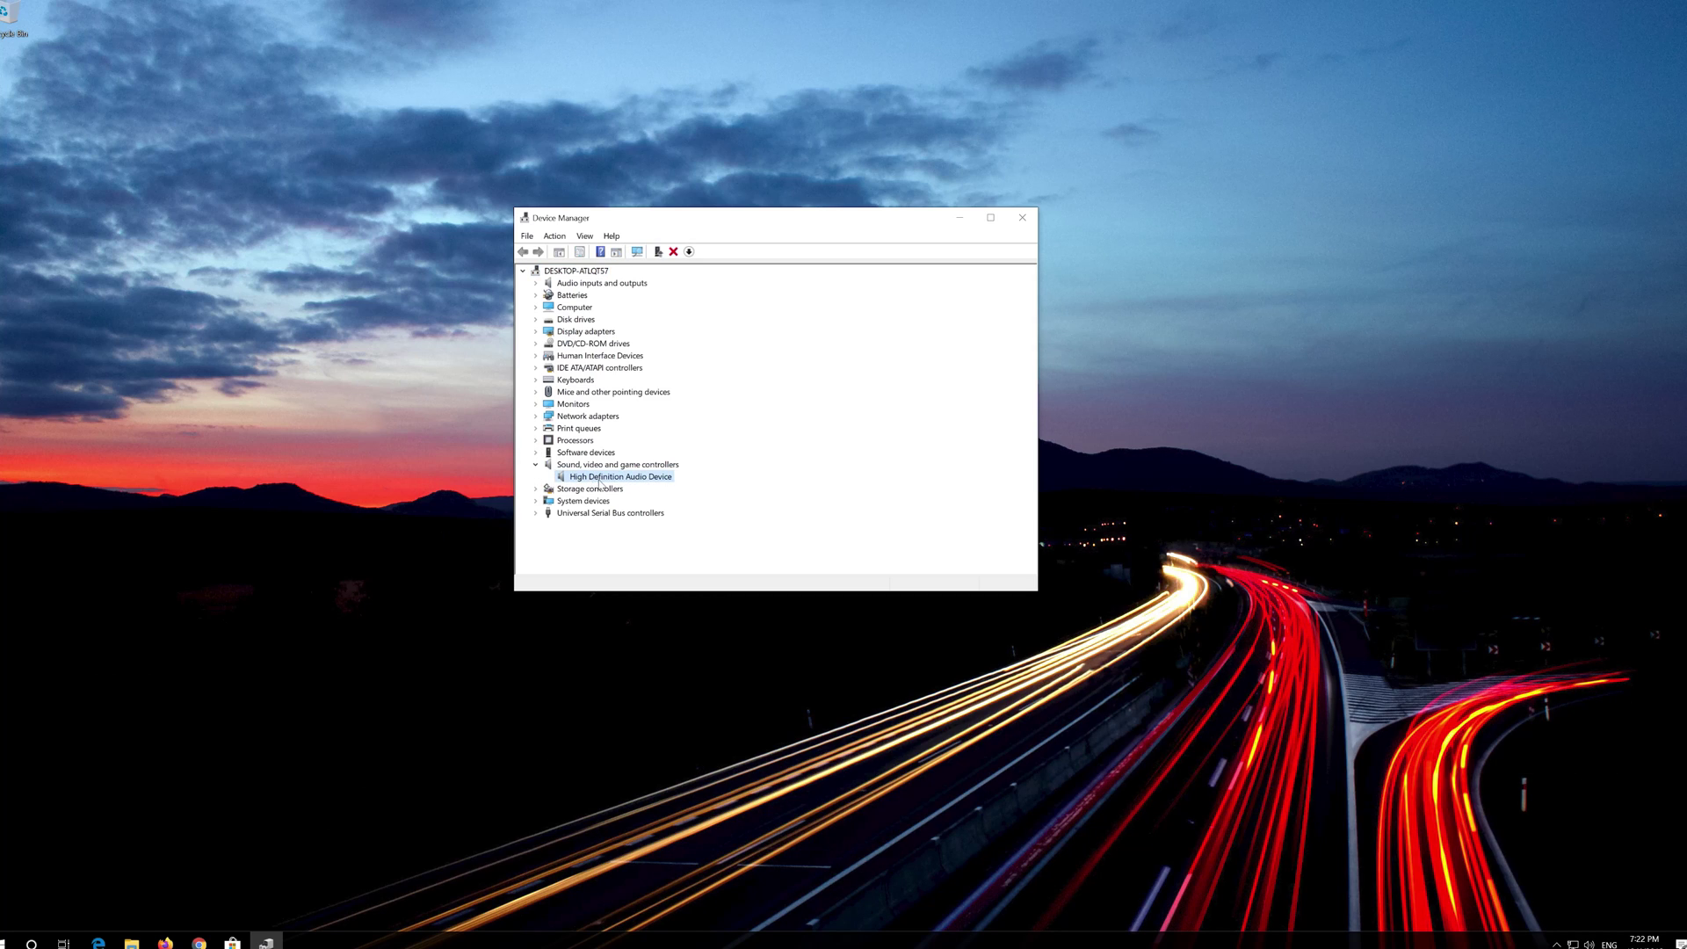
pyautogui.rightClick(646, 481)
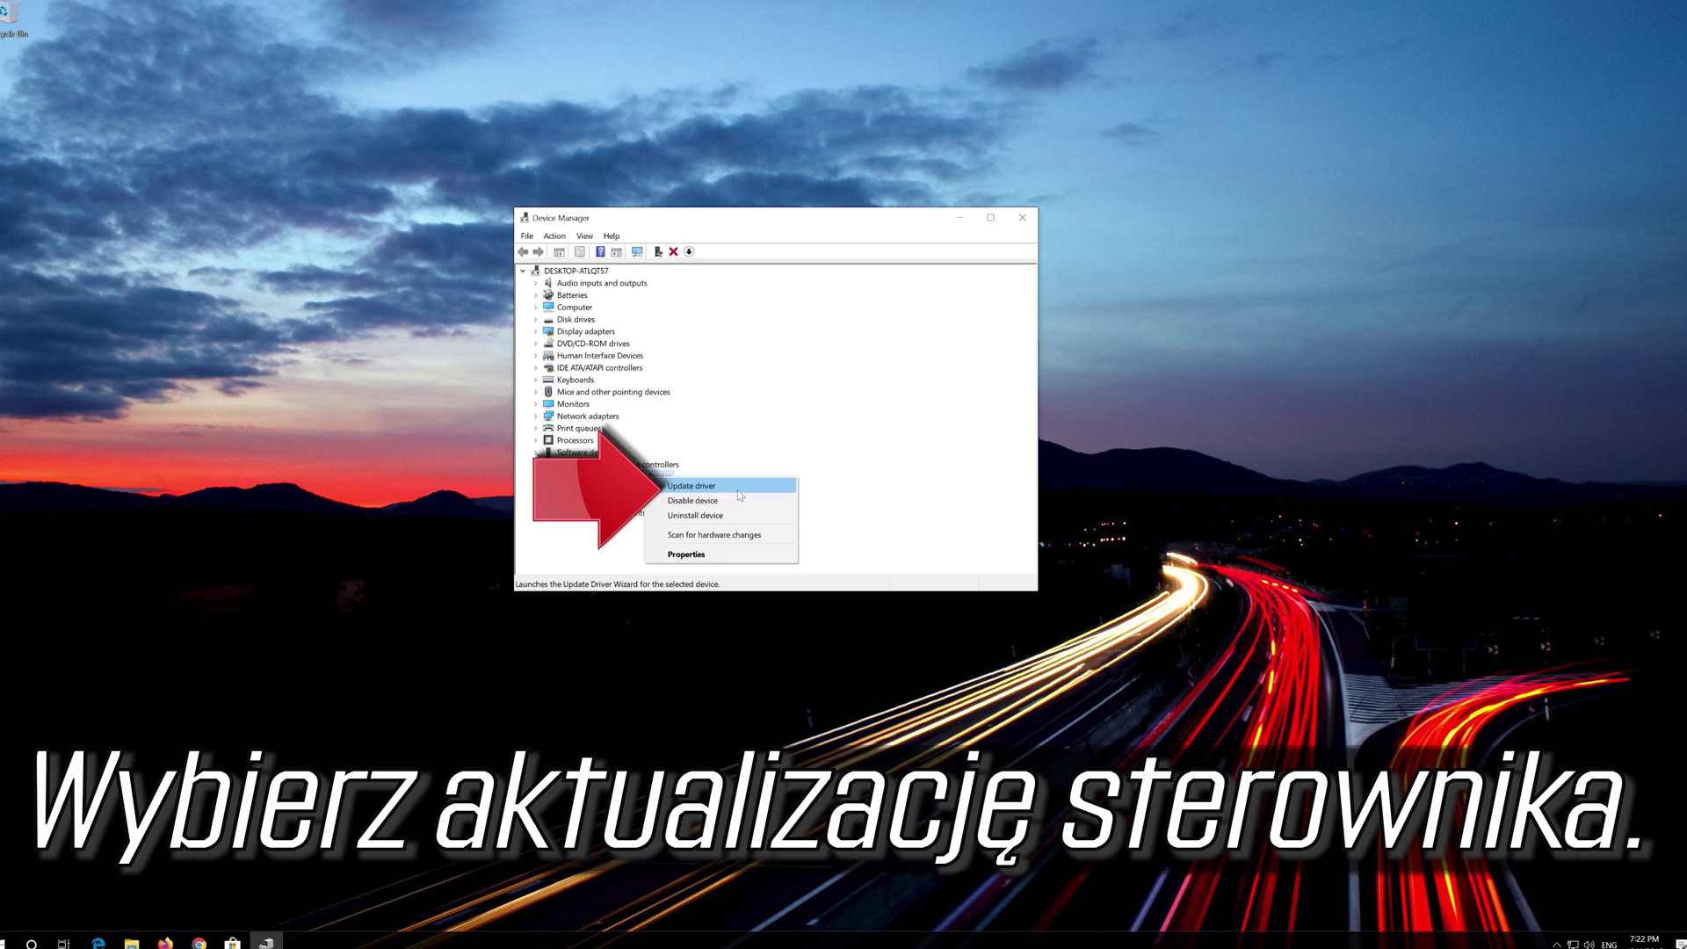
pyautogui.click(739, 490)
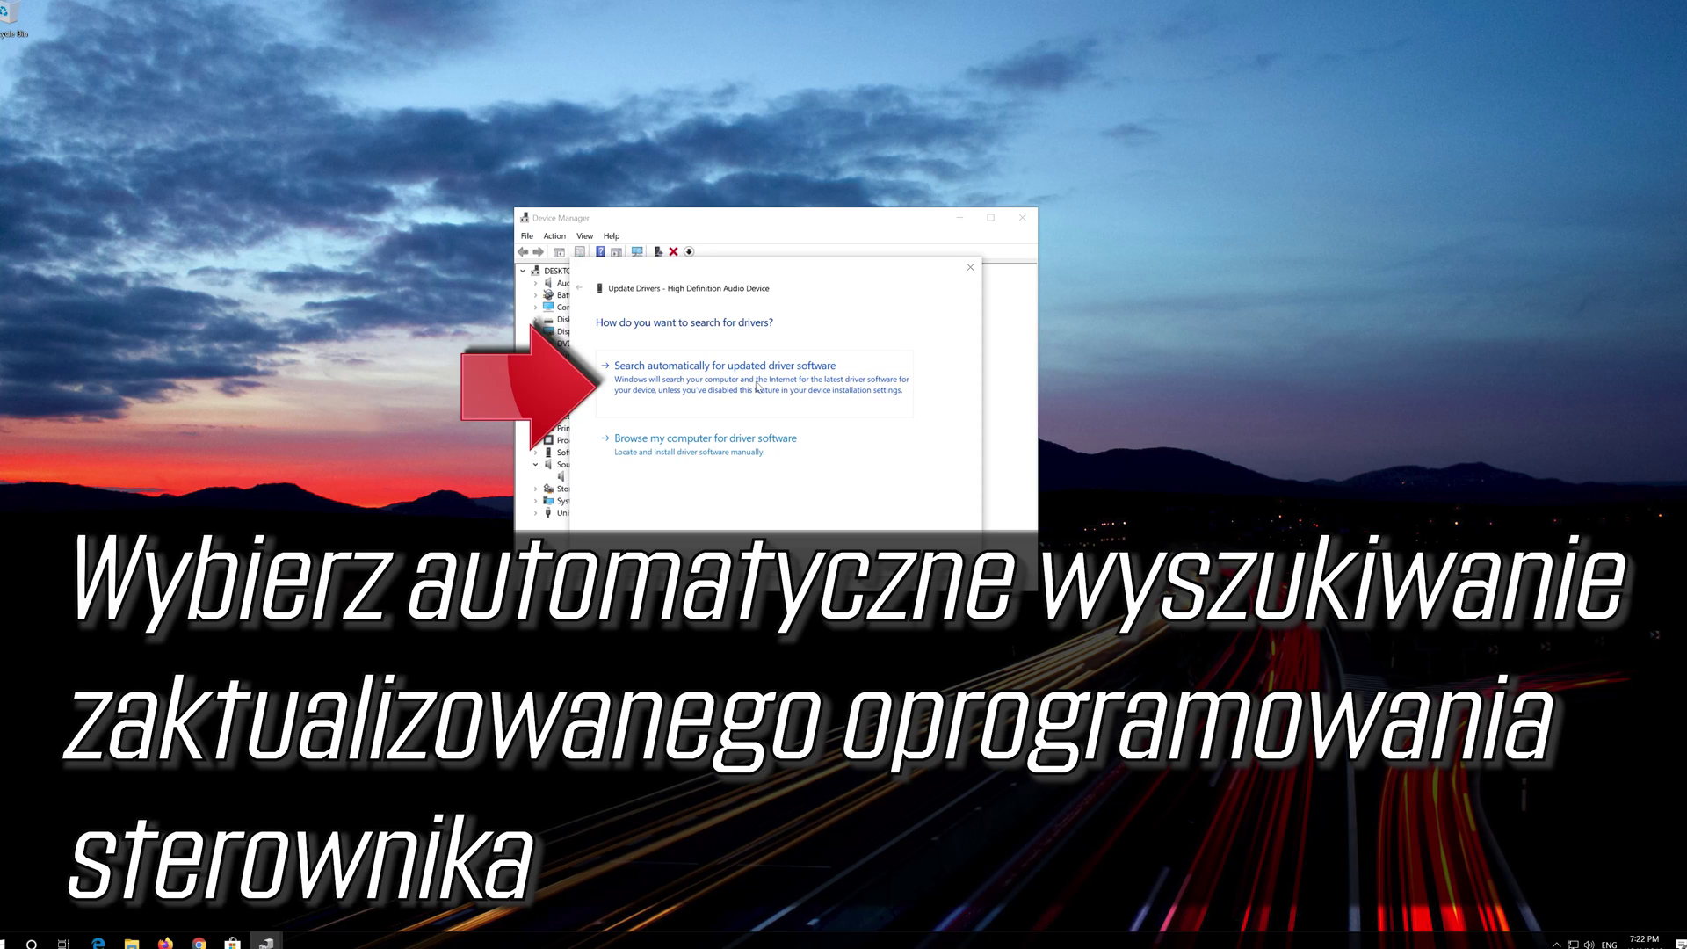
pyautogui.click(757, 387)
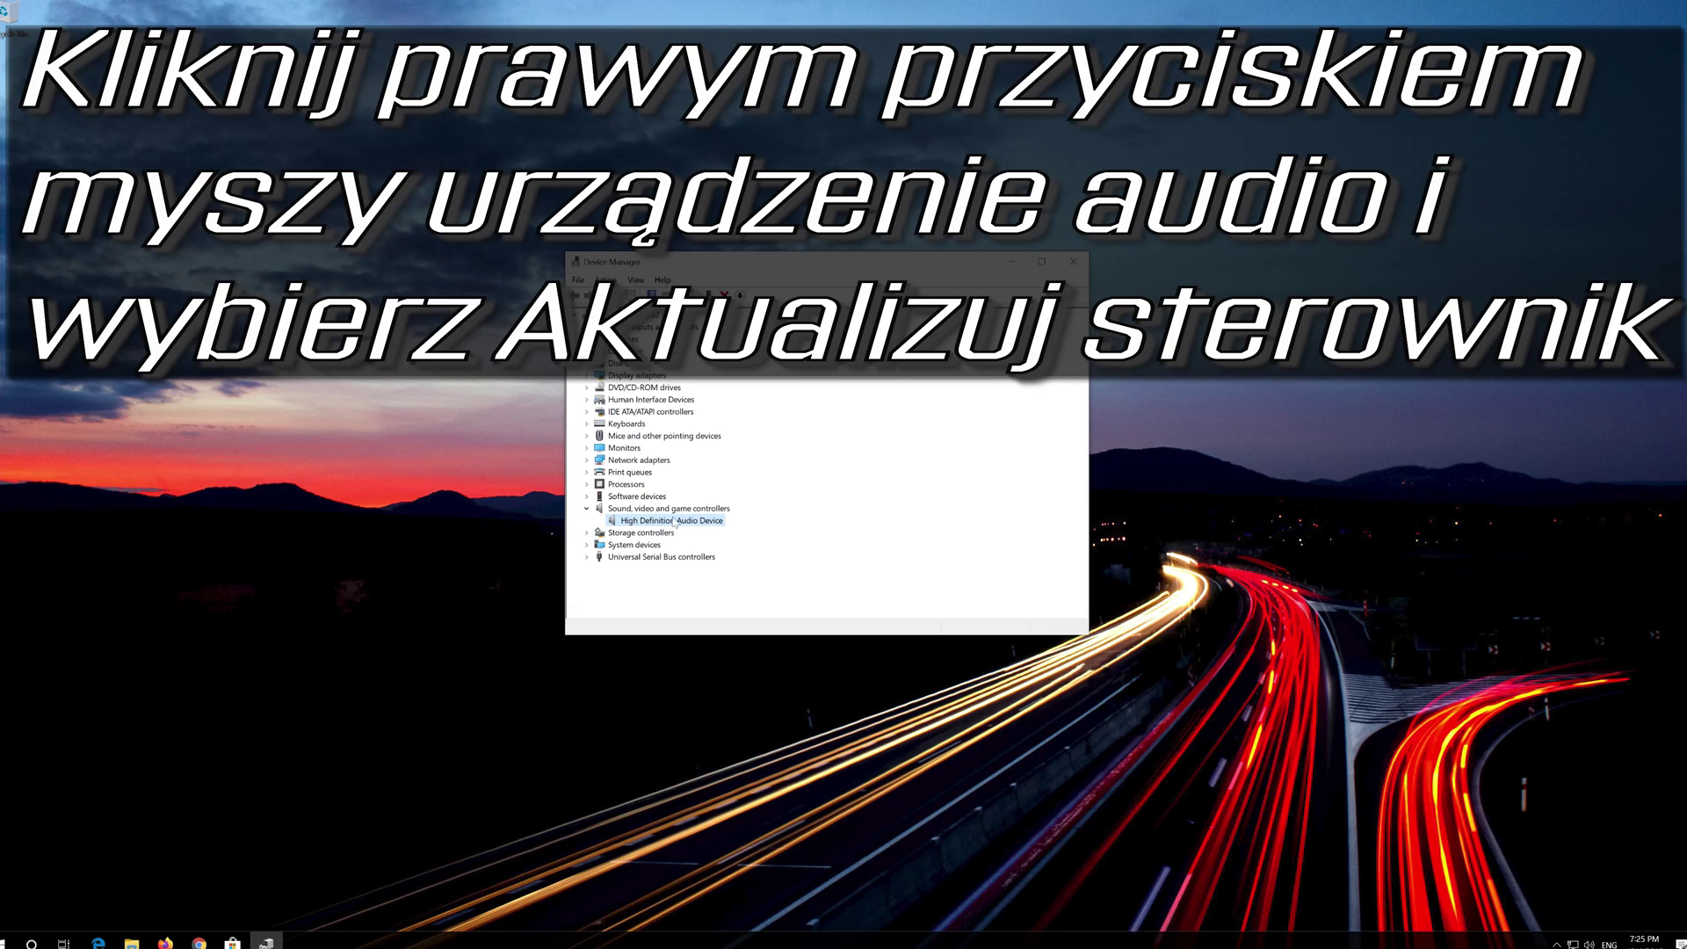
# Manually install the compatible High Definition Audio Device driver from the computer, accepting the warning
pyautogui.rightClick(675, 524)
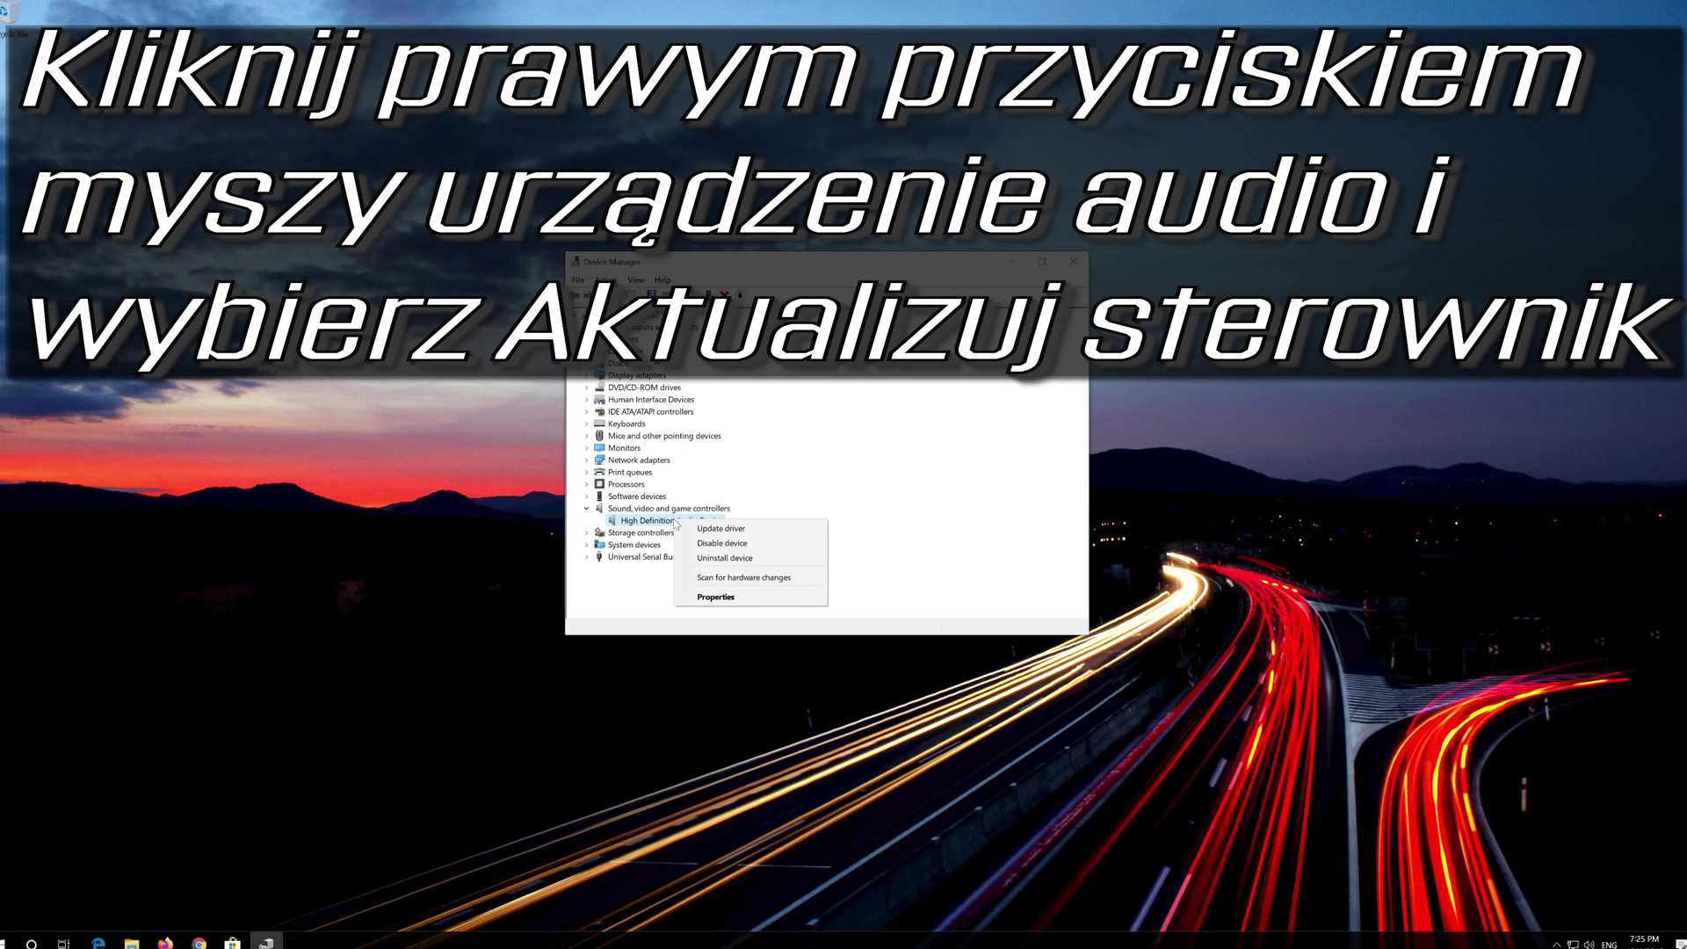
pyautogui.click(788, 534)
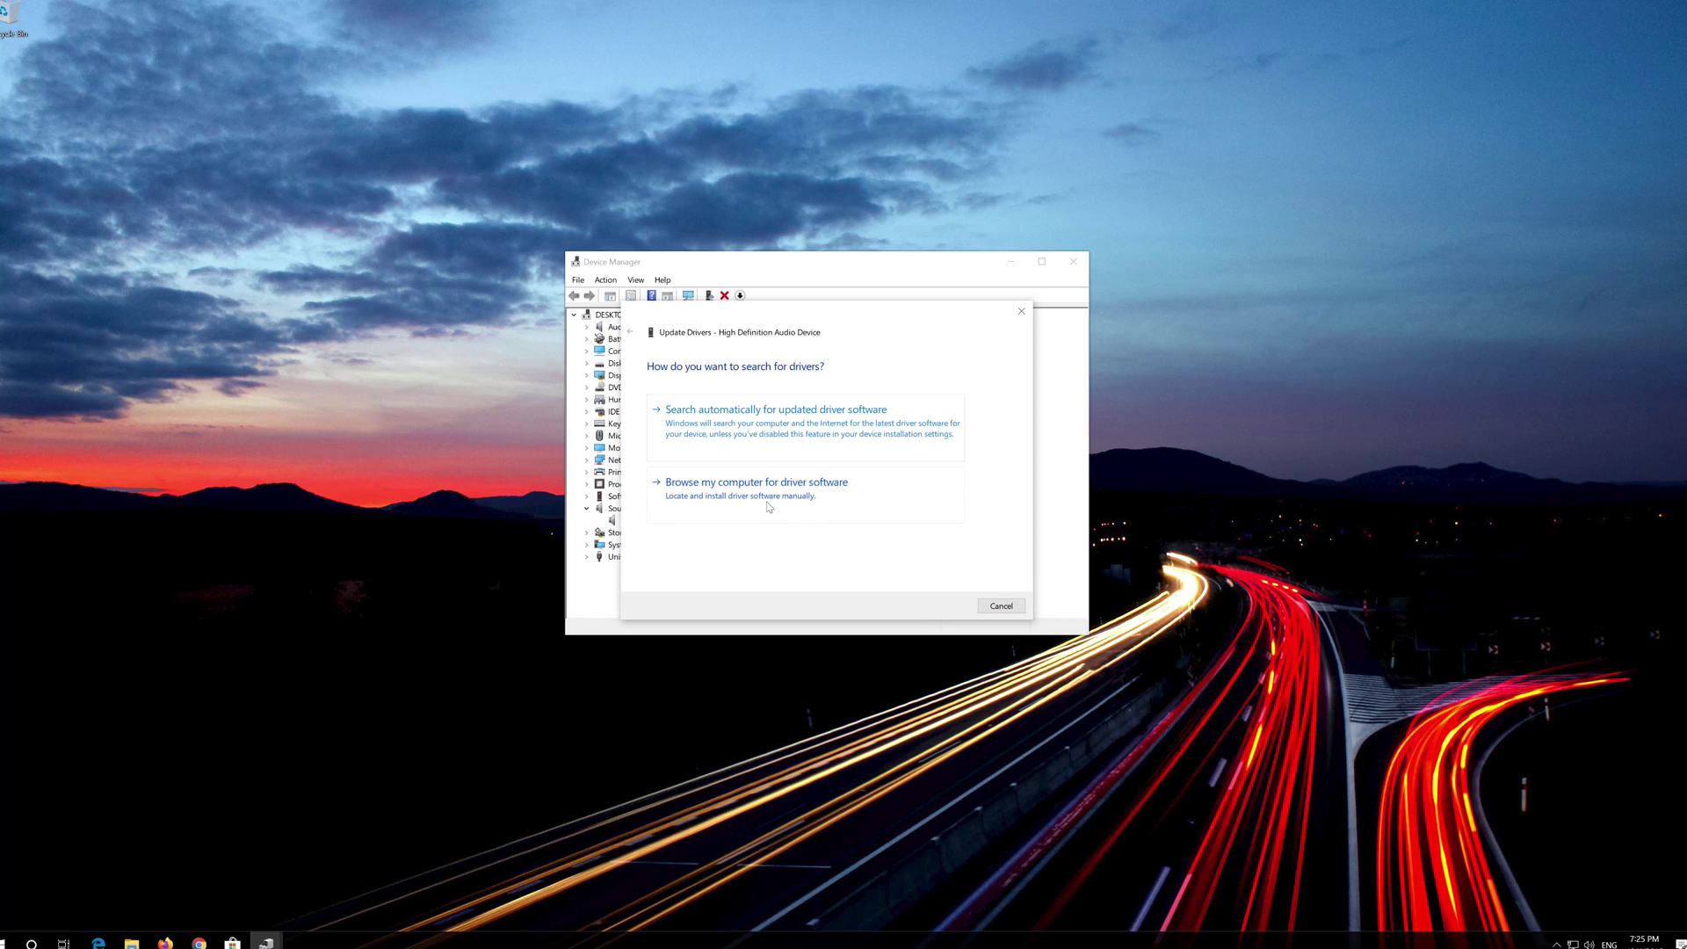
pyautogui.click(768, 507)
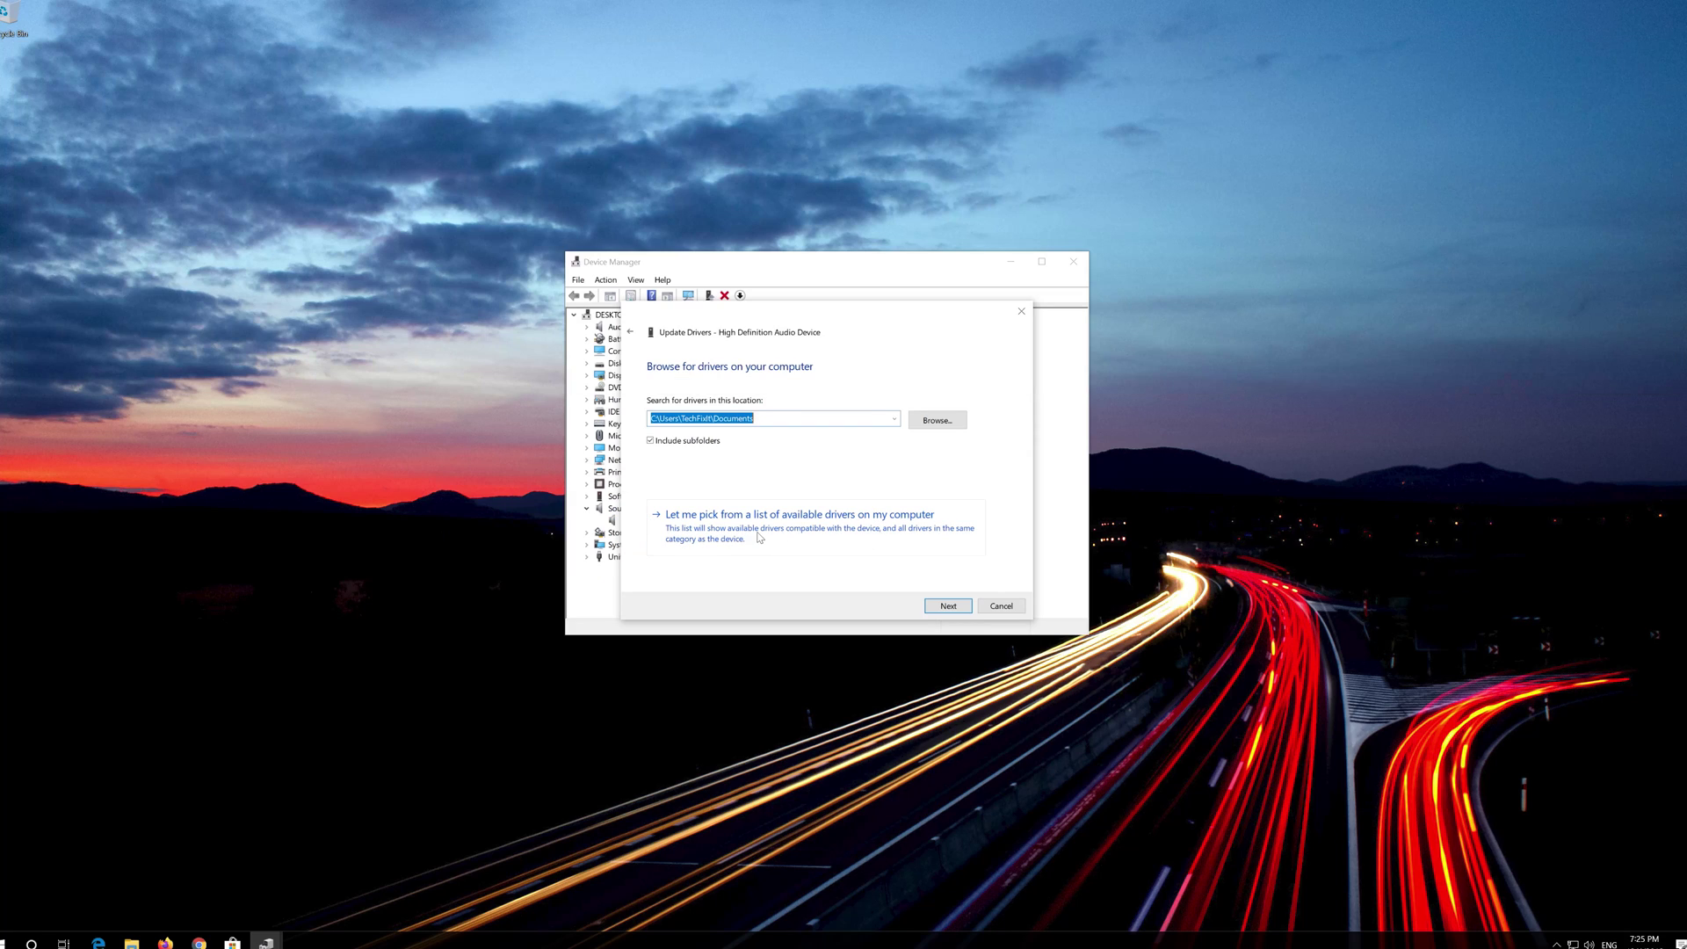
pyautogui.click(820, 542)
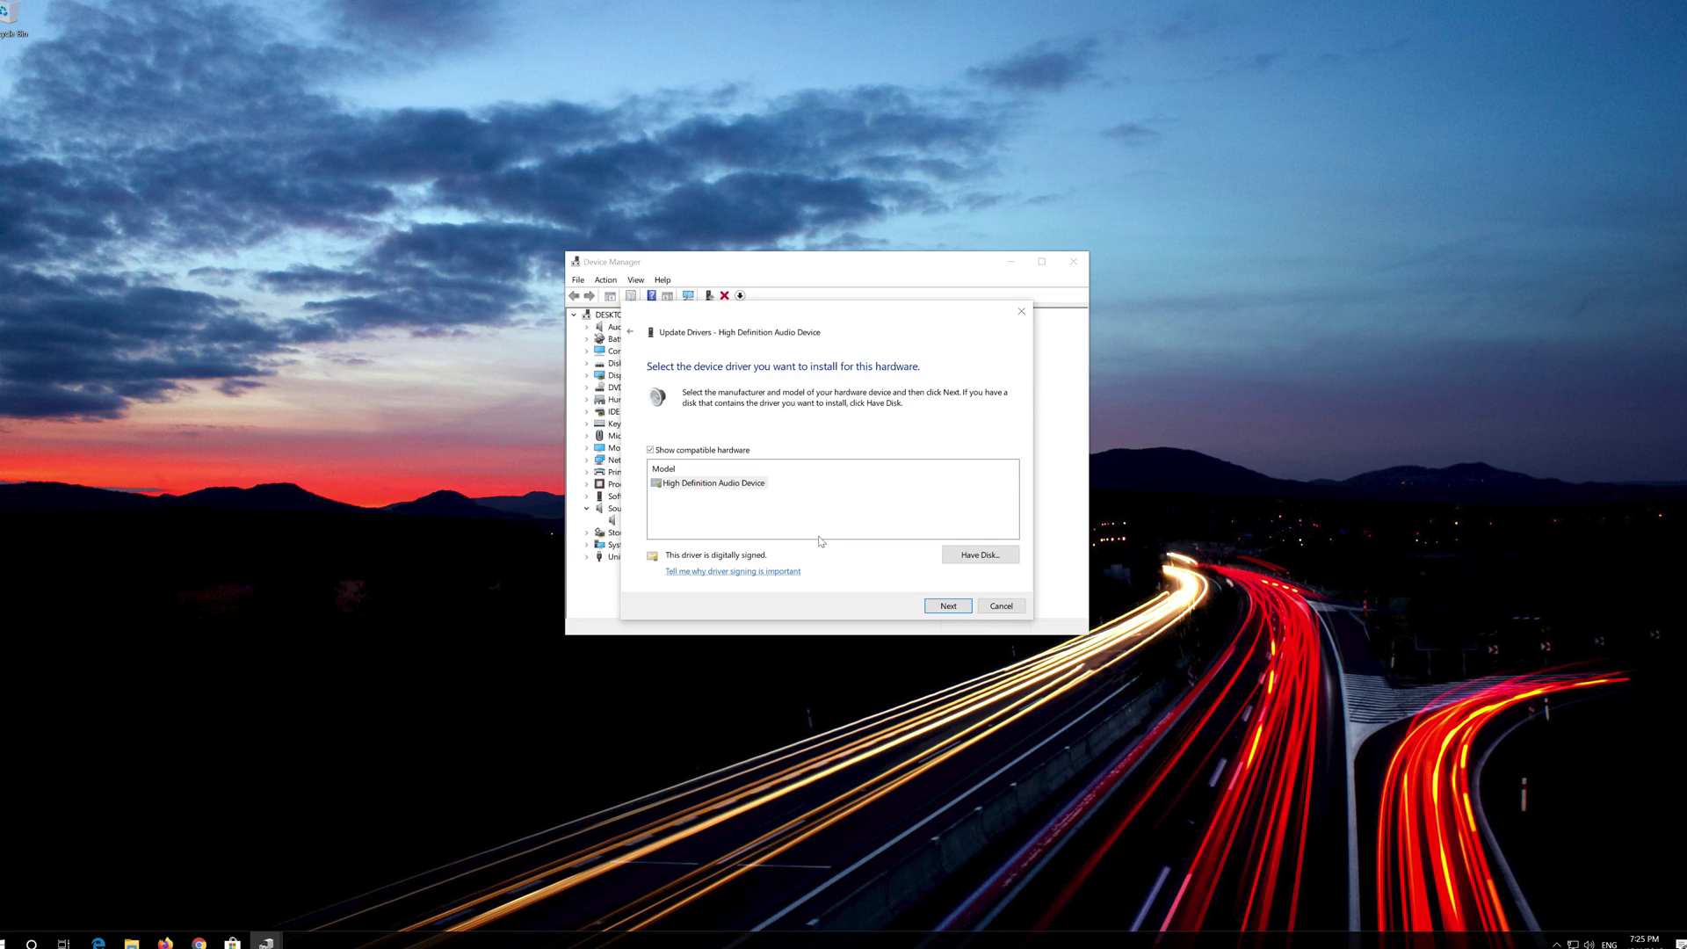
pyautogui.click(728, 490)
pyautogui.click(931, 609)
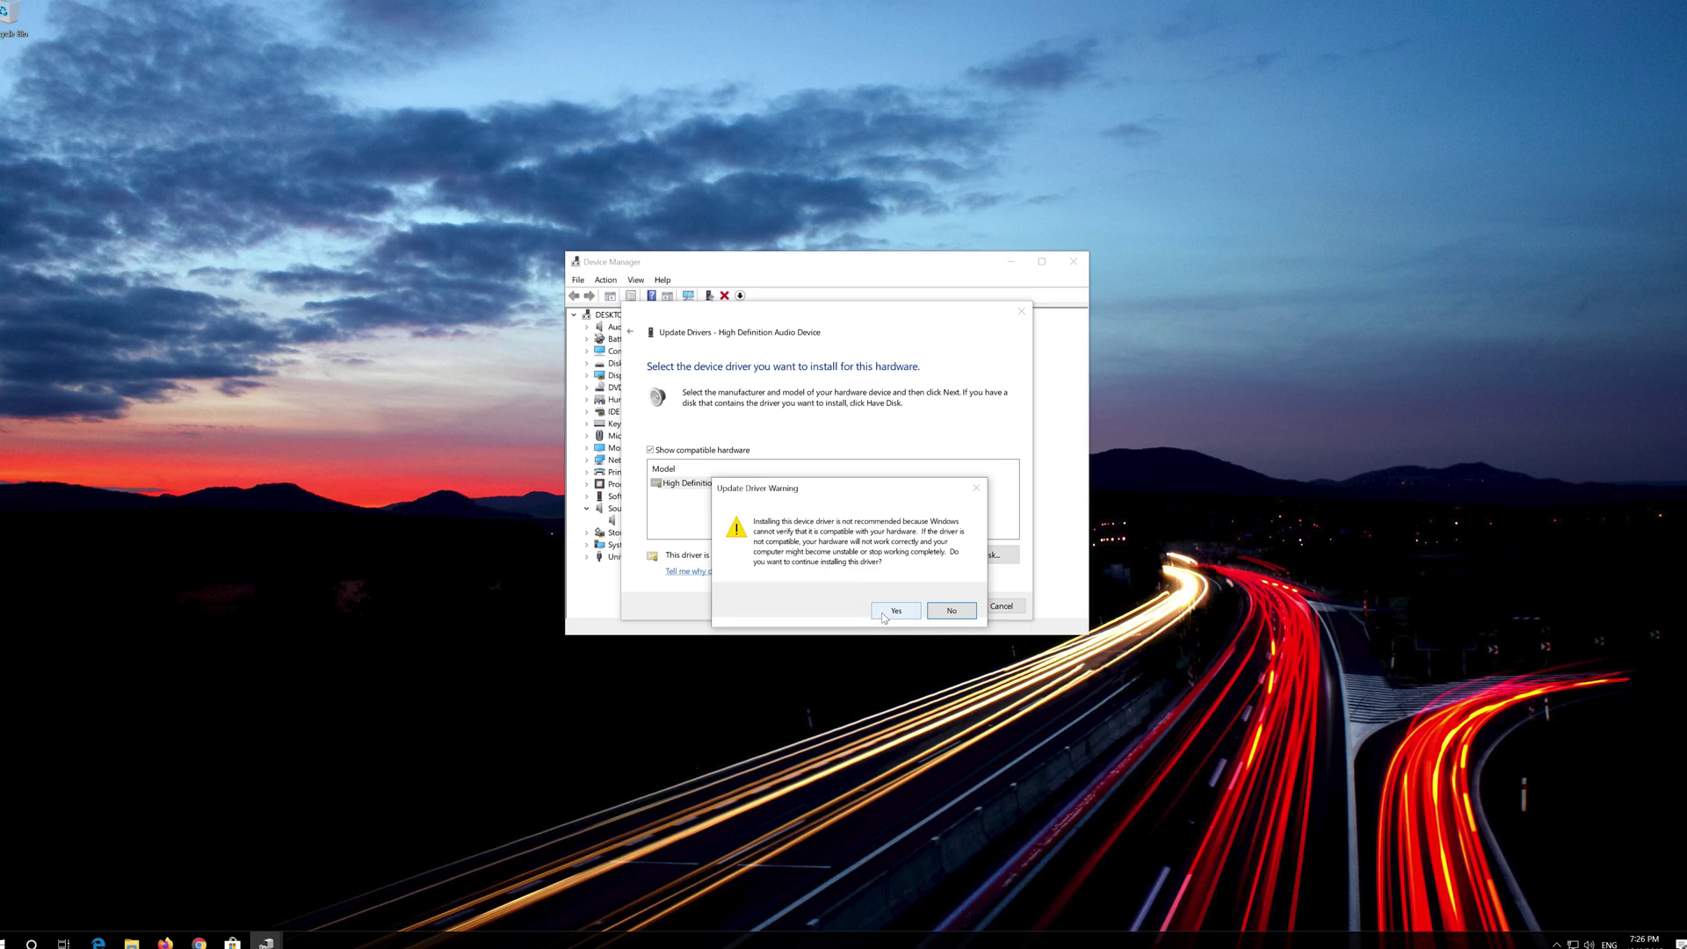
pyautogui.click(885, 617)
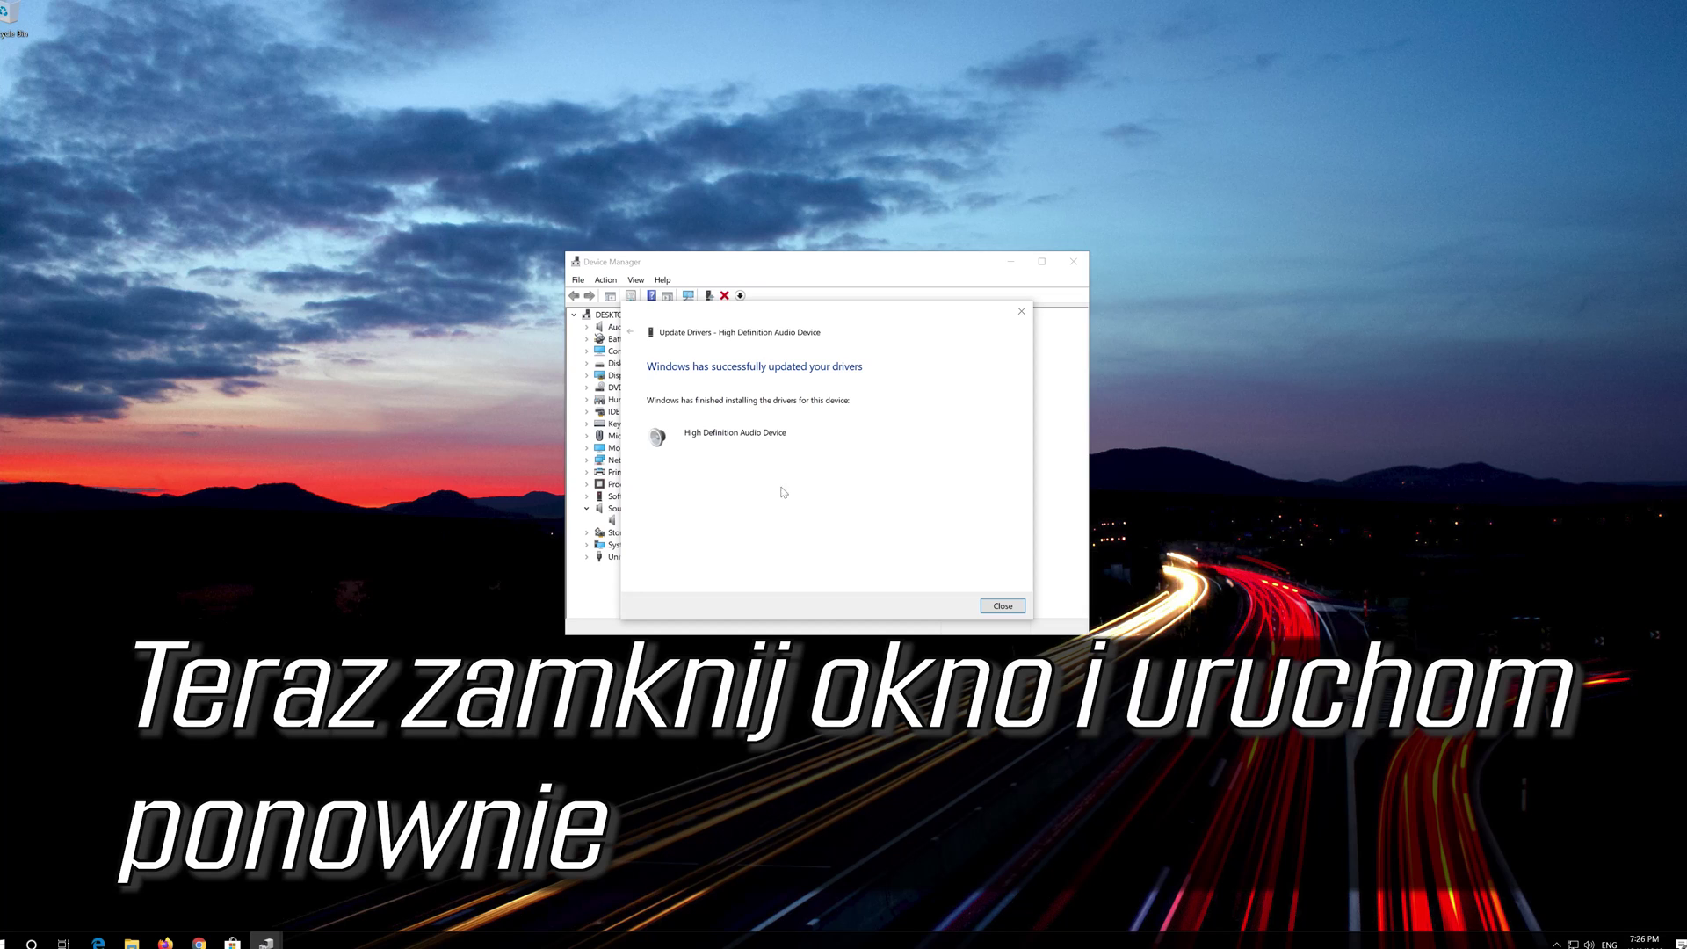
pyautogui.click(1003, 605)
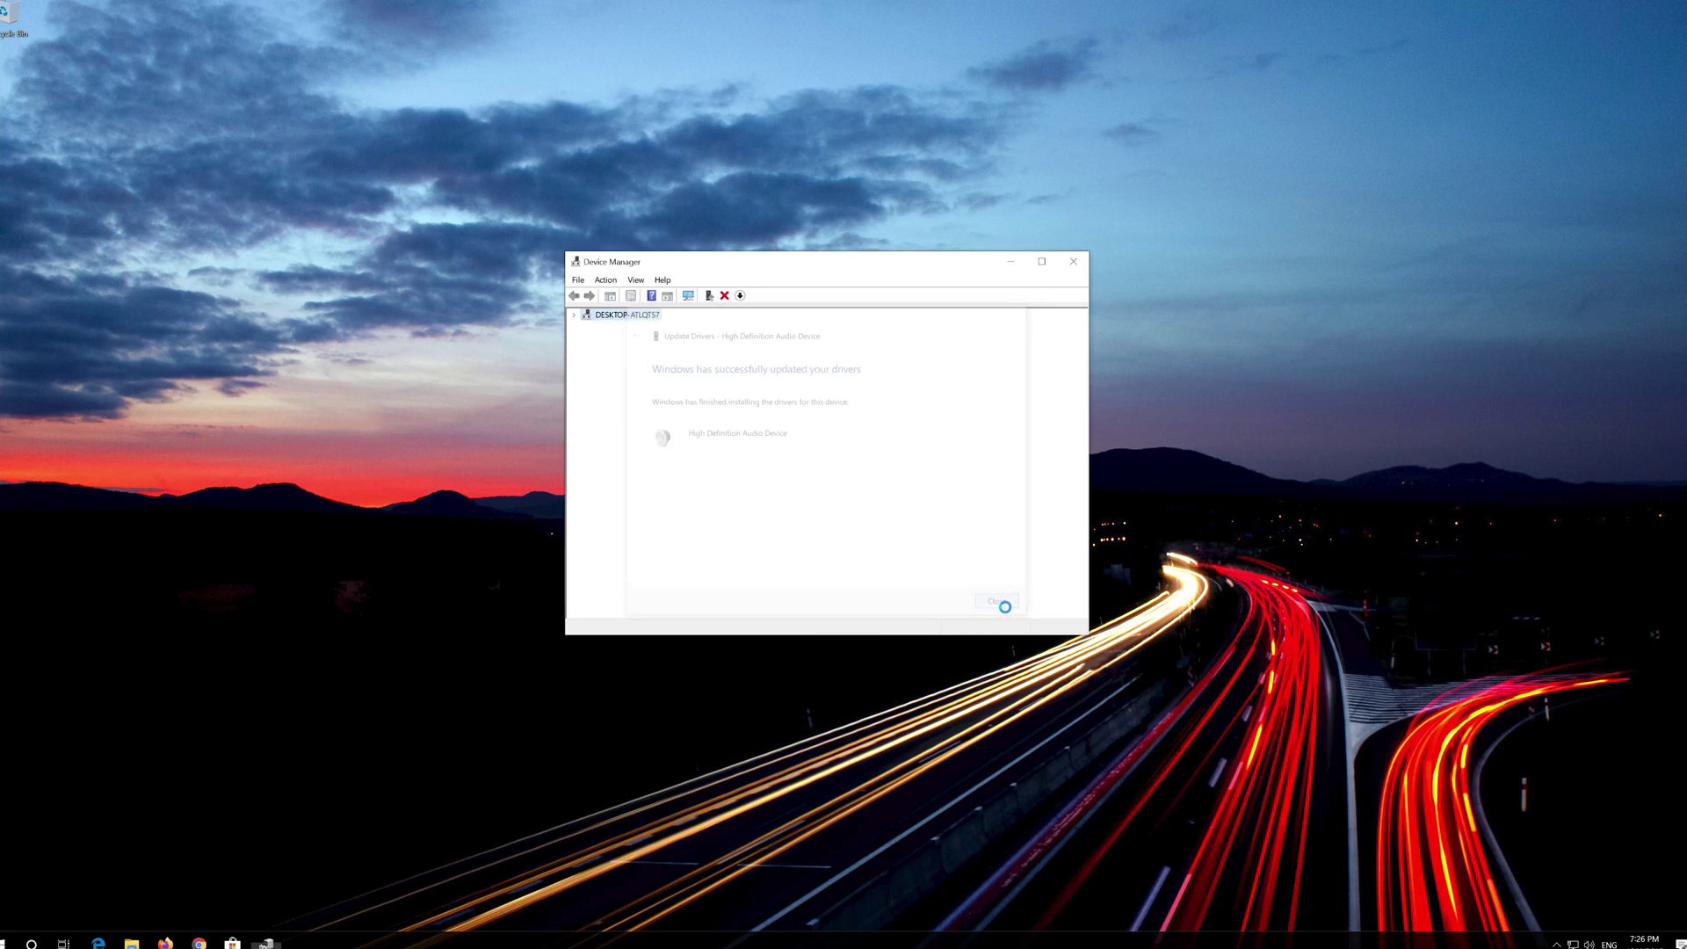
# Close Device Manager, restart via Start > Power, then call up the High Definition Audio Device's actions
pyautogui.click(1075, 262)
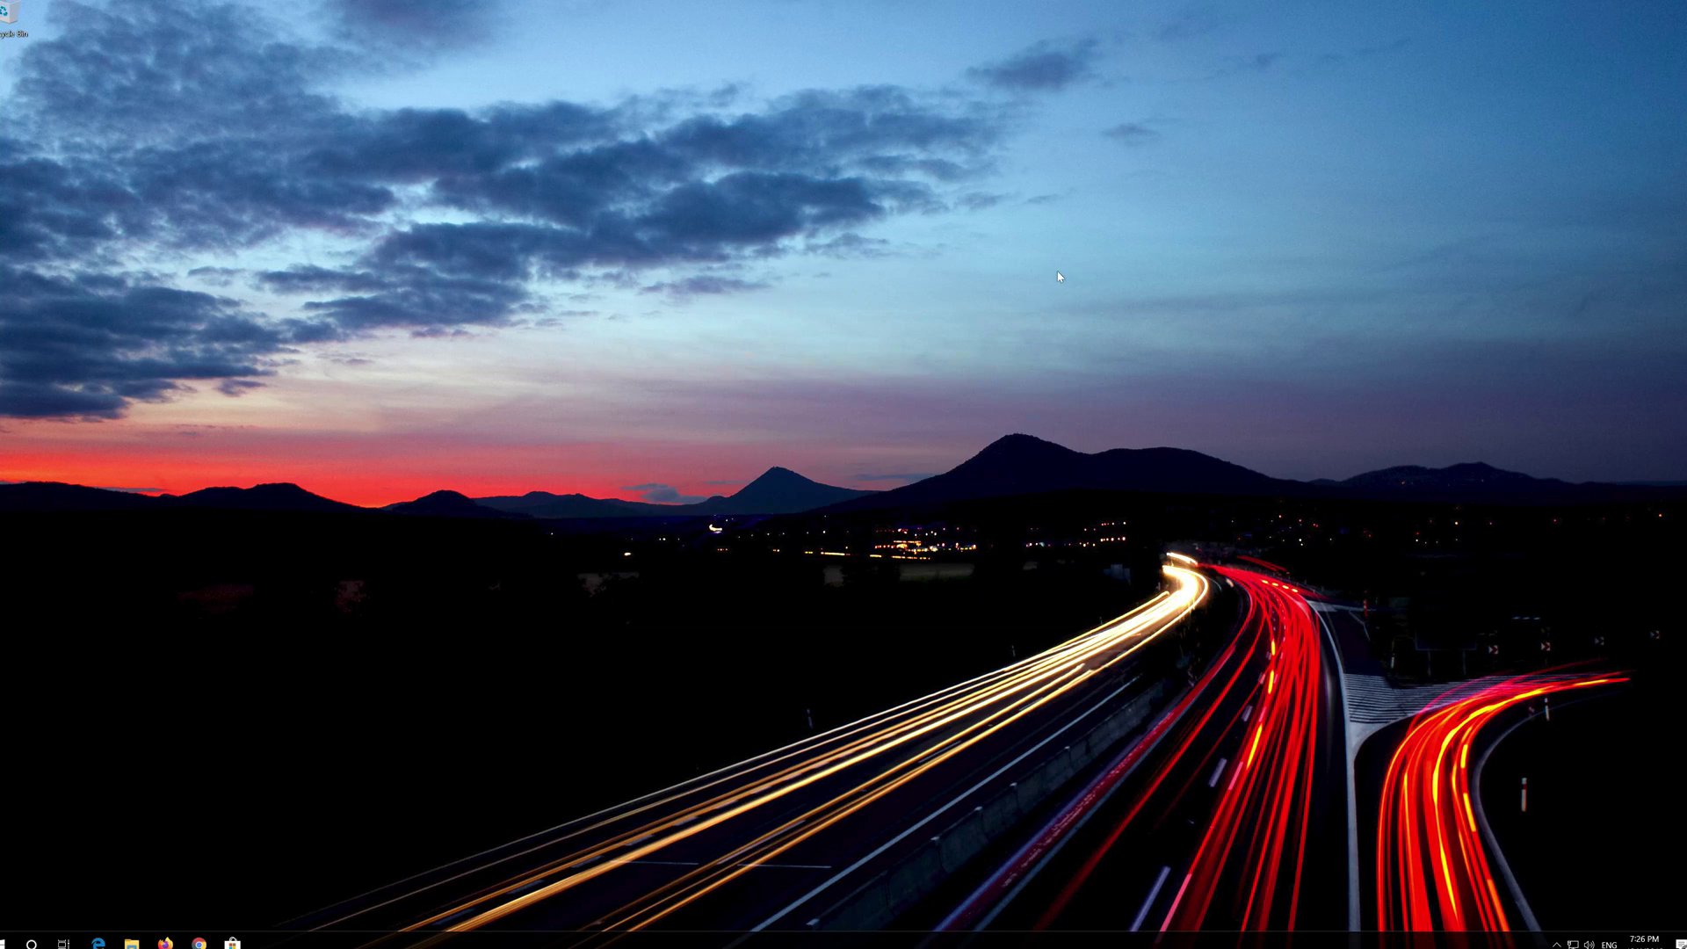
pyautogui.click(11, 942)
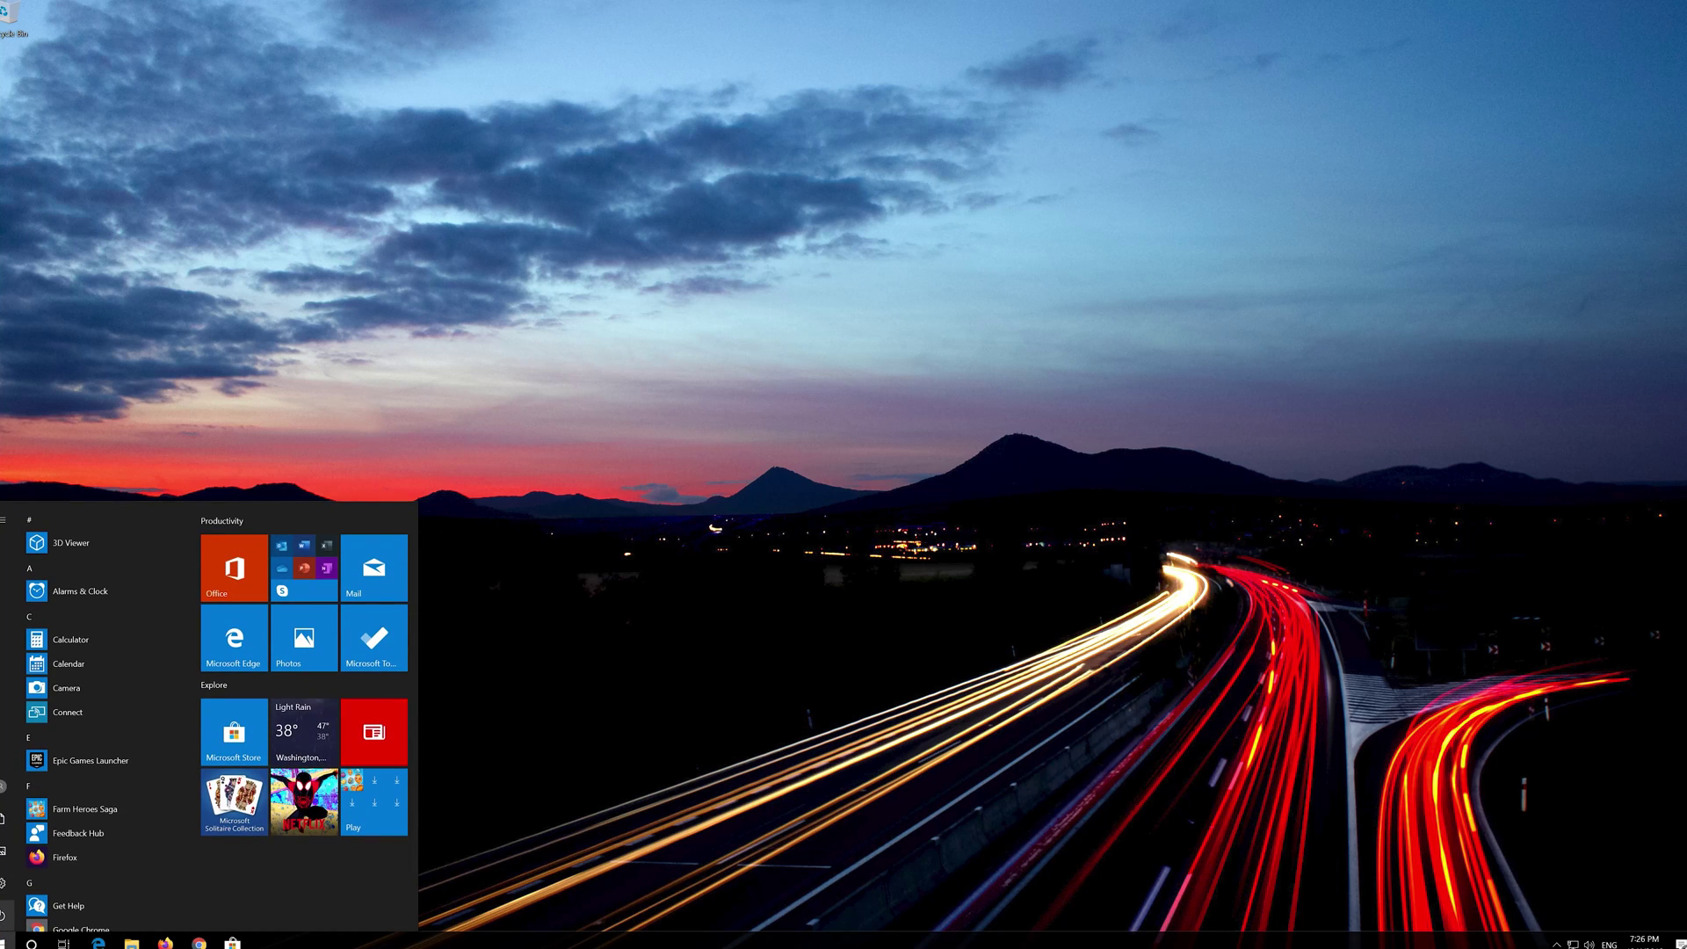
pyautogui.click(4, 915)
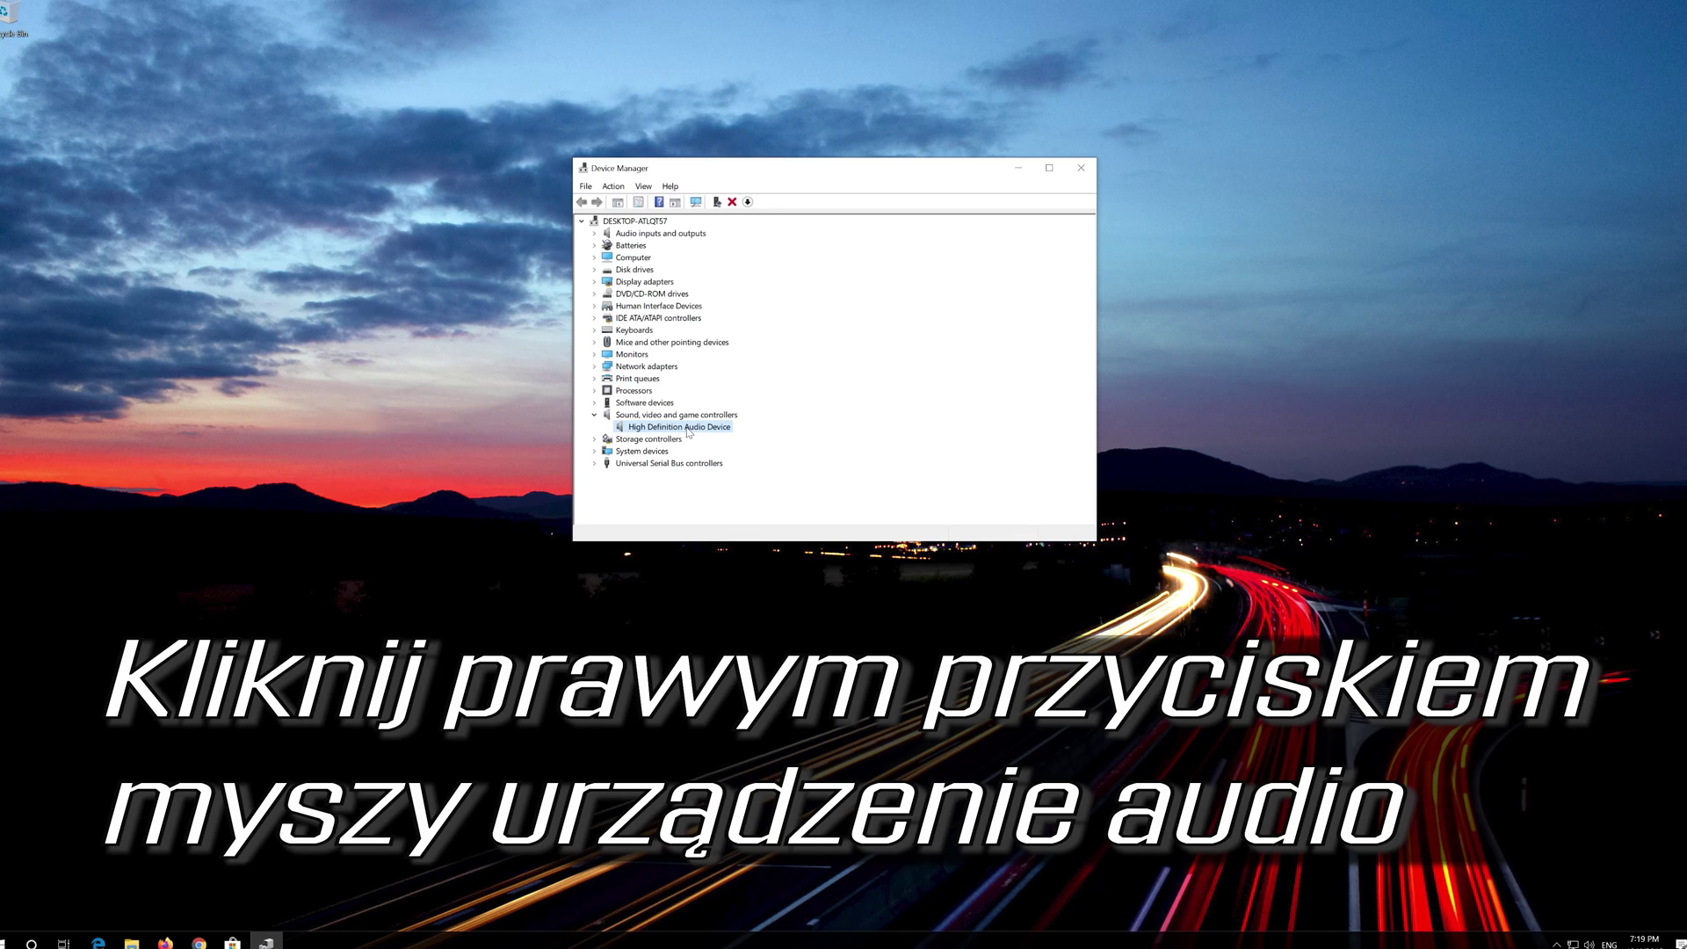
pyautogui.rightClick(688, 430)
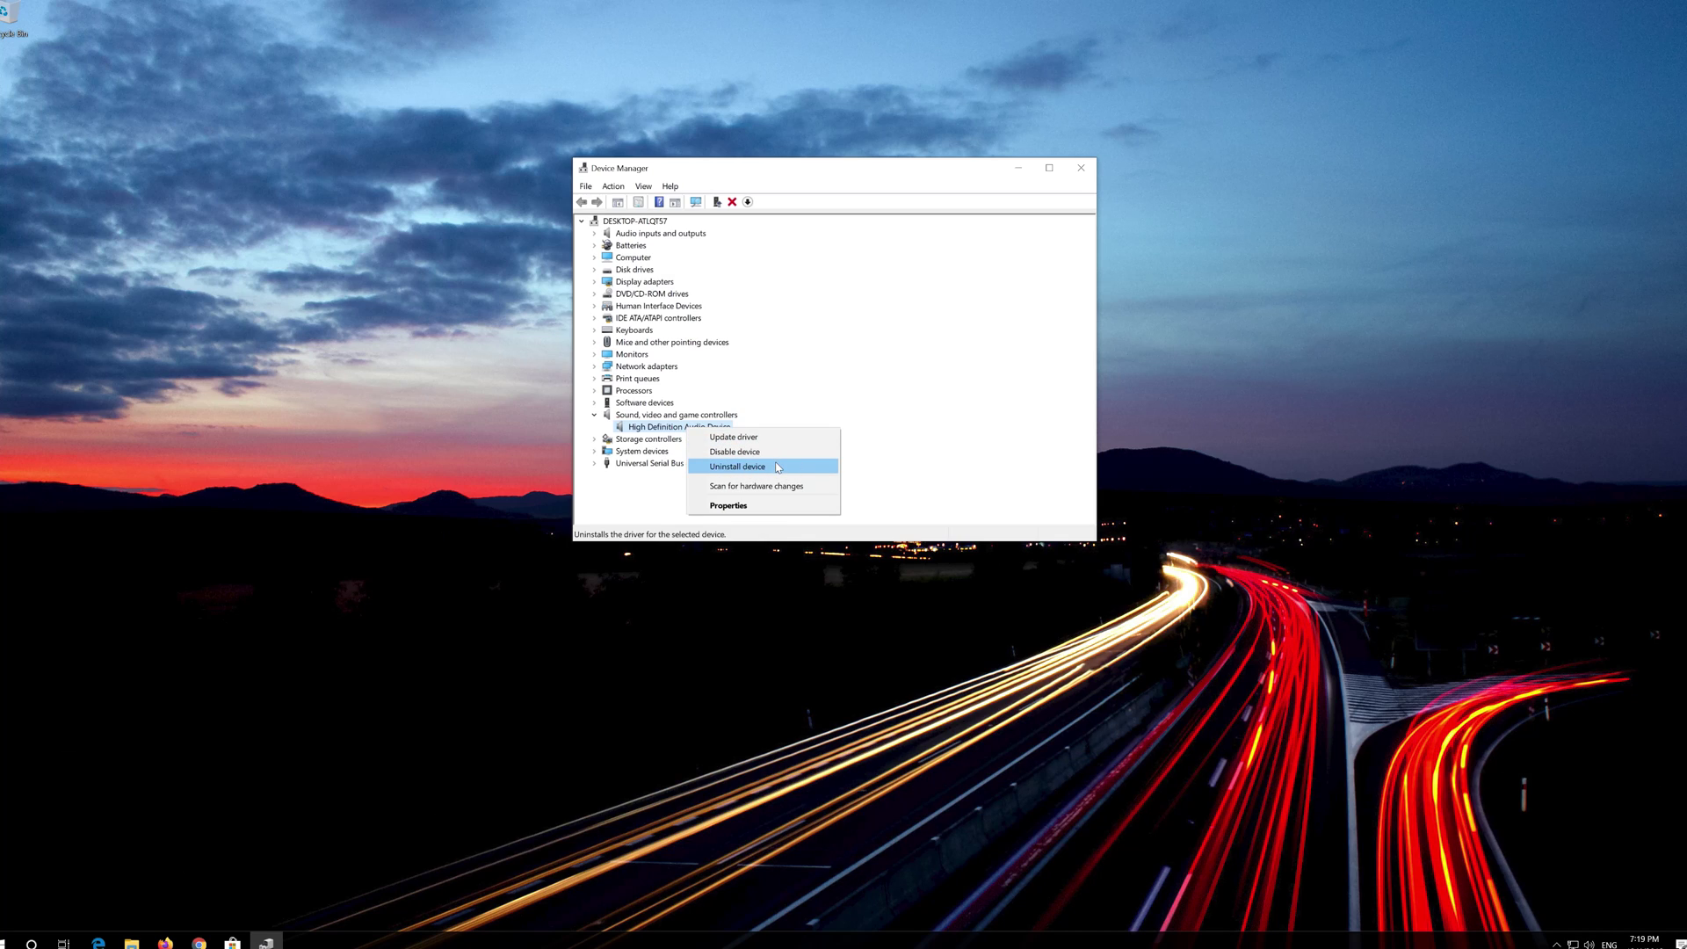
# Uninstall the High Definition Audio Device, confirm the removal, and close Device Manager
pyautogui.click(778, 468)
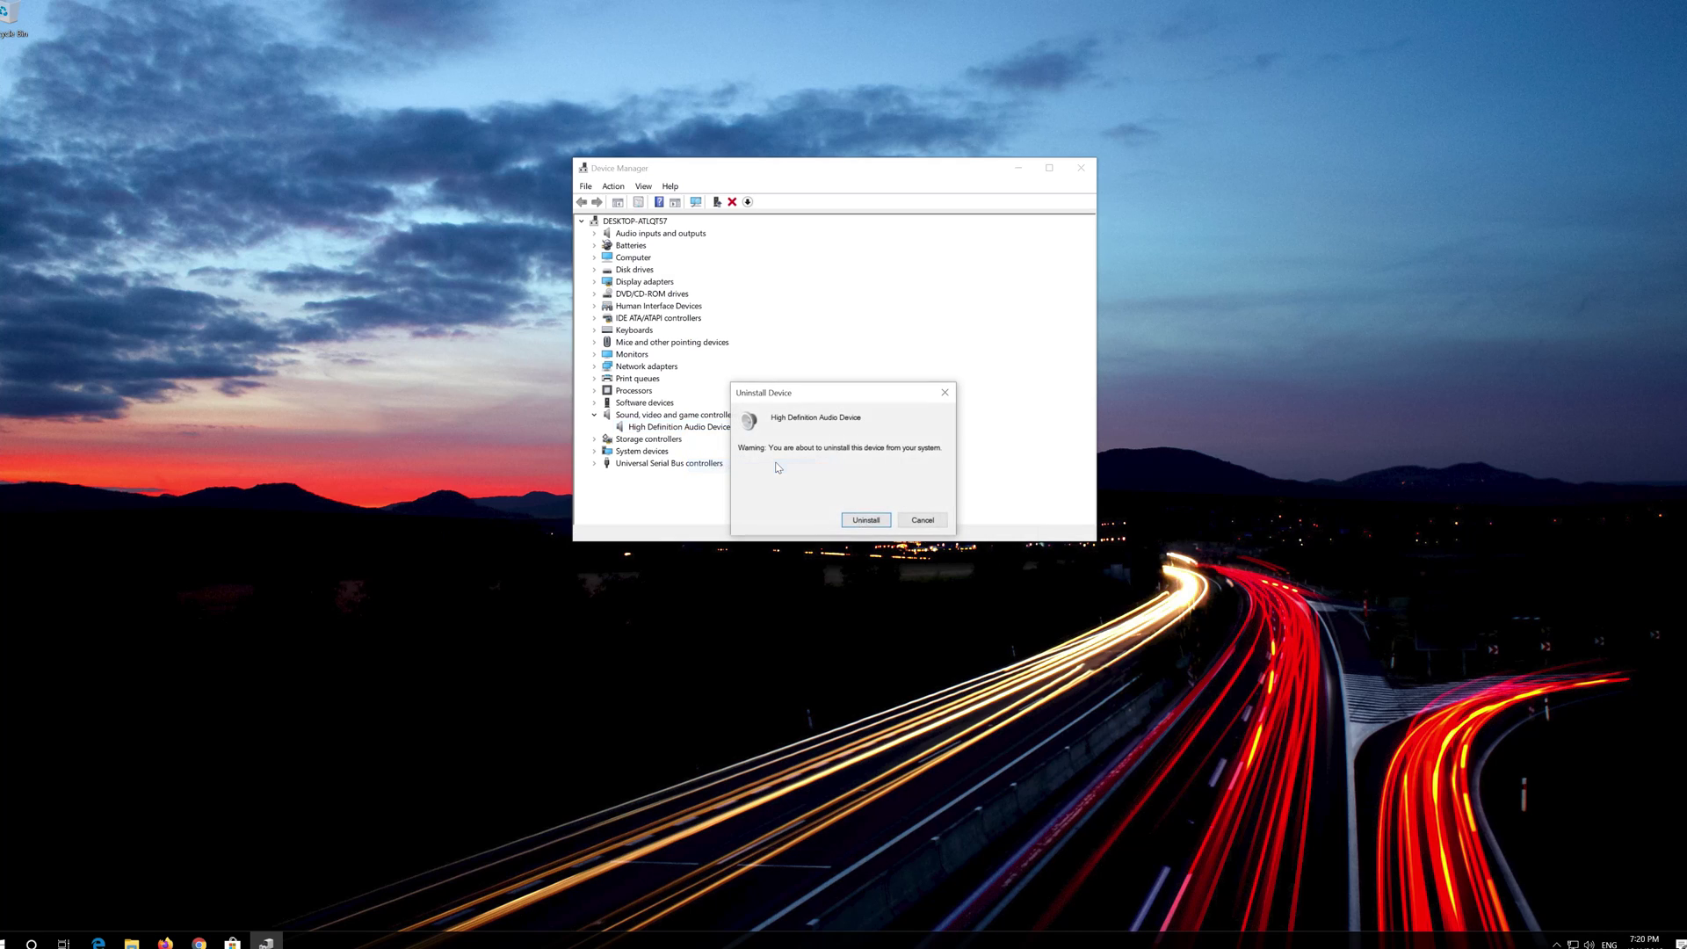
pyautogui.click(866, 520)
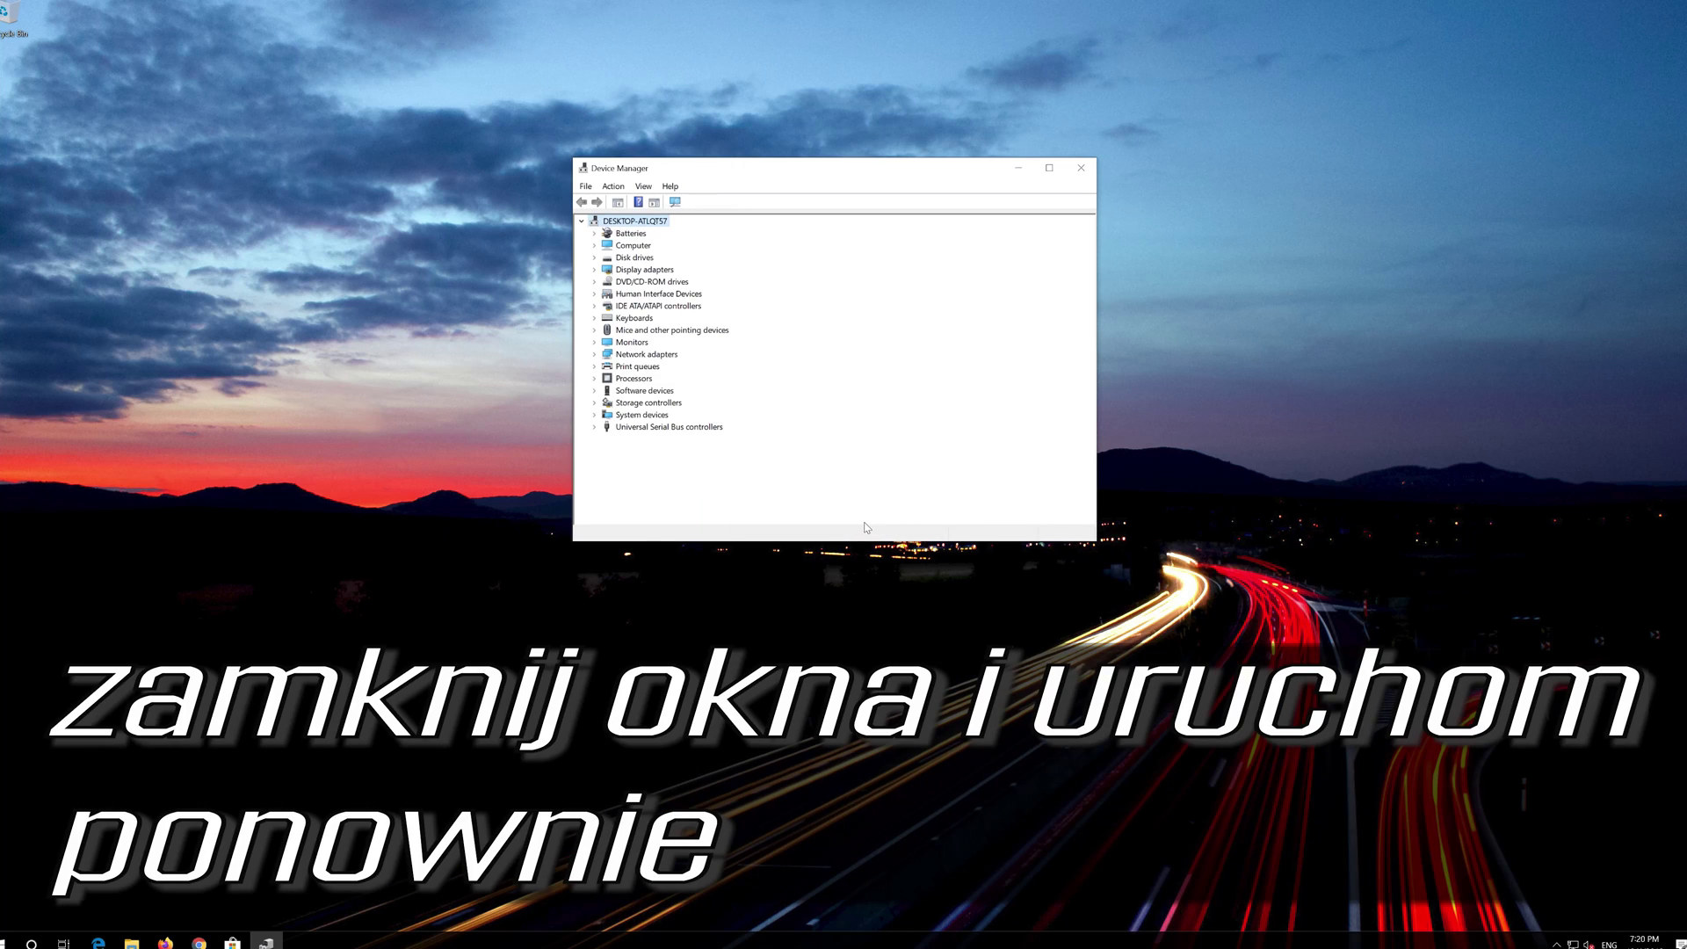
pyautogui.click(1080, 168)
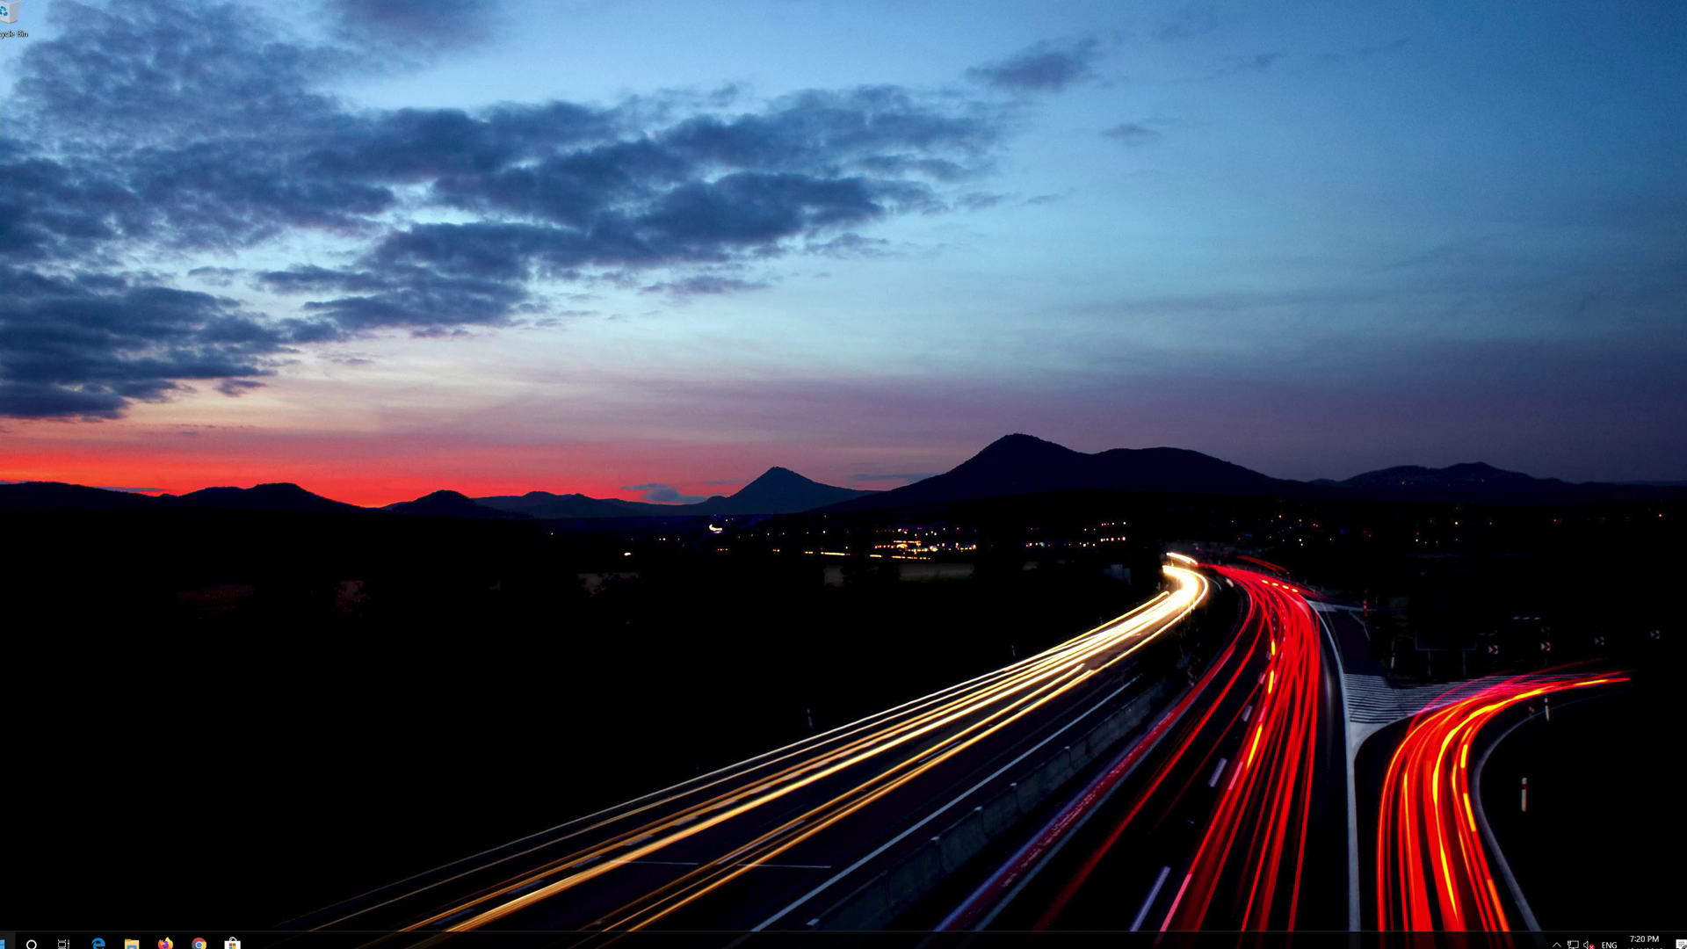
pyautogui.click(9, 942)
# Restart the PC, then open Control Panel from Start search and go to Hardware and Sound
pyautogui.click(4, 916)
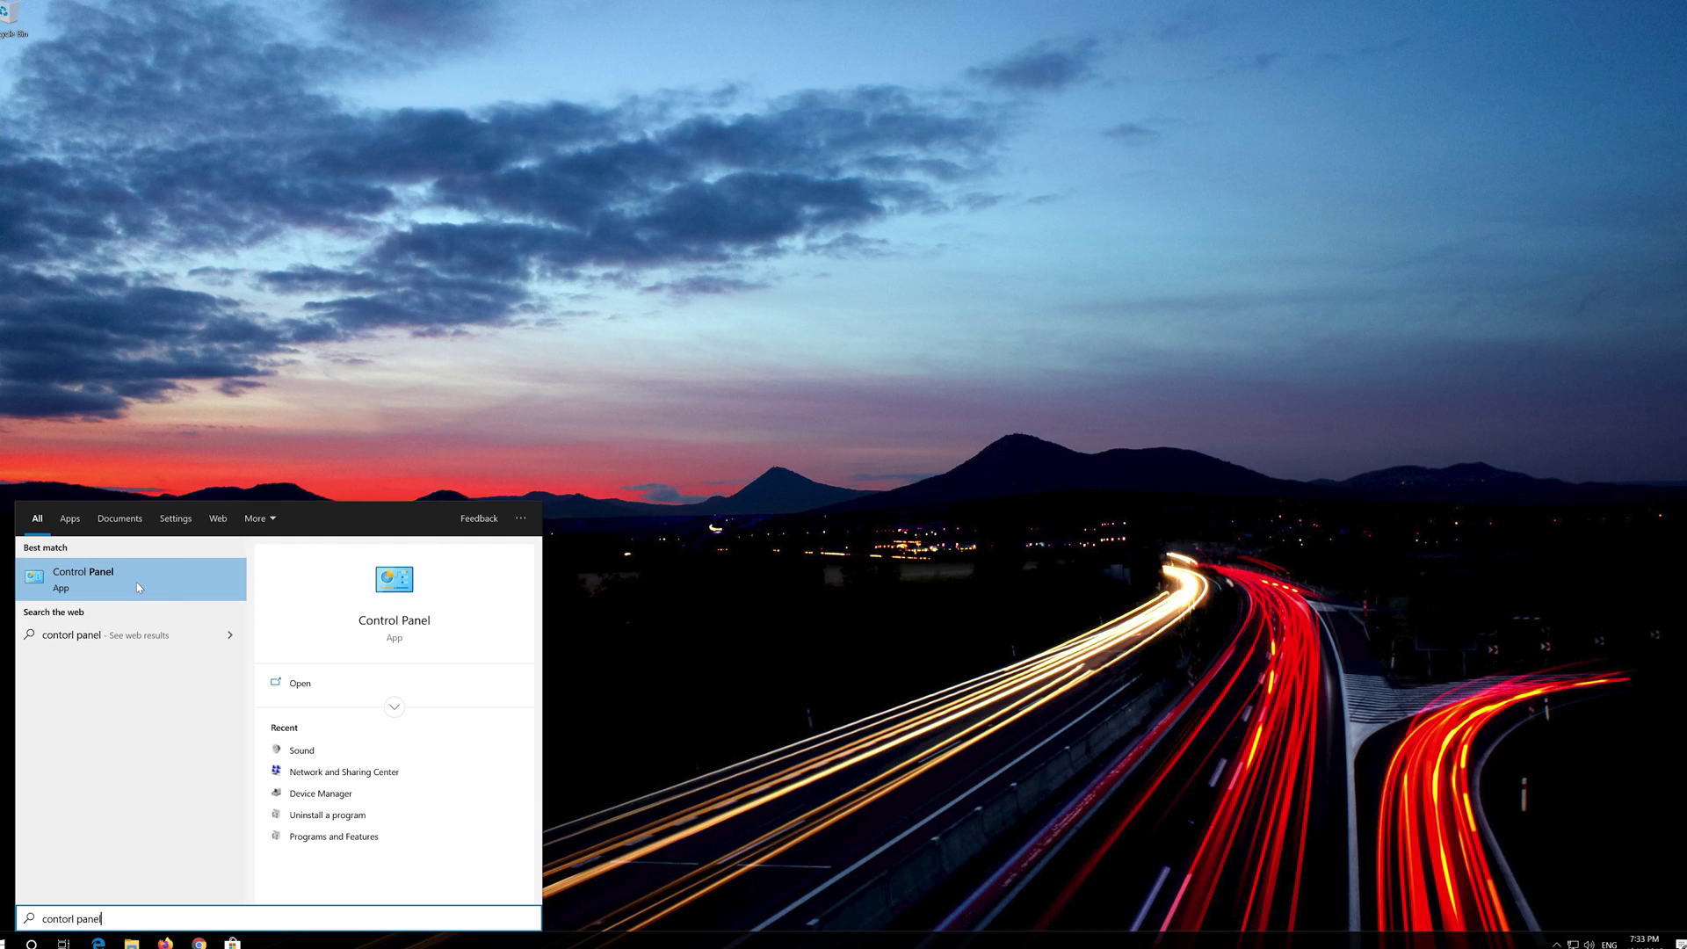
pyautogui.click(137, 587)
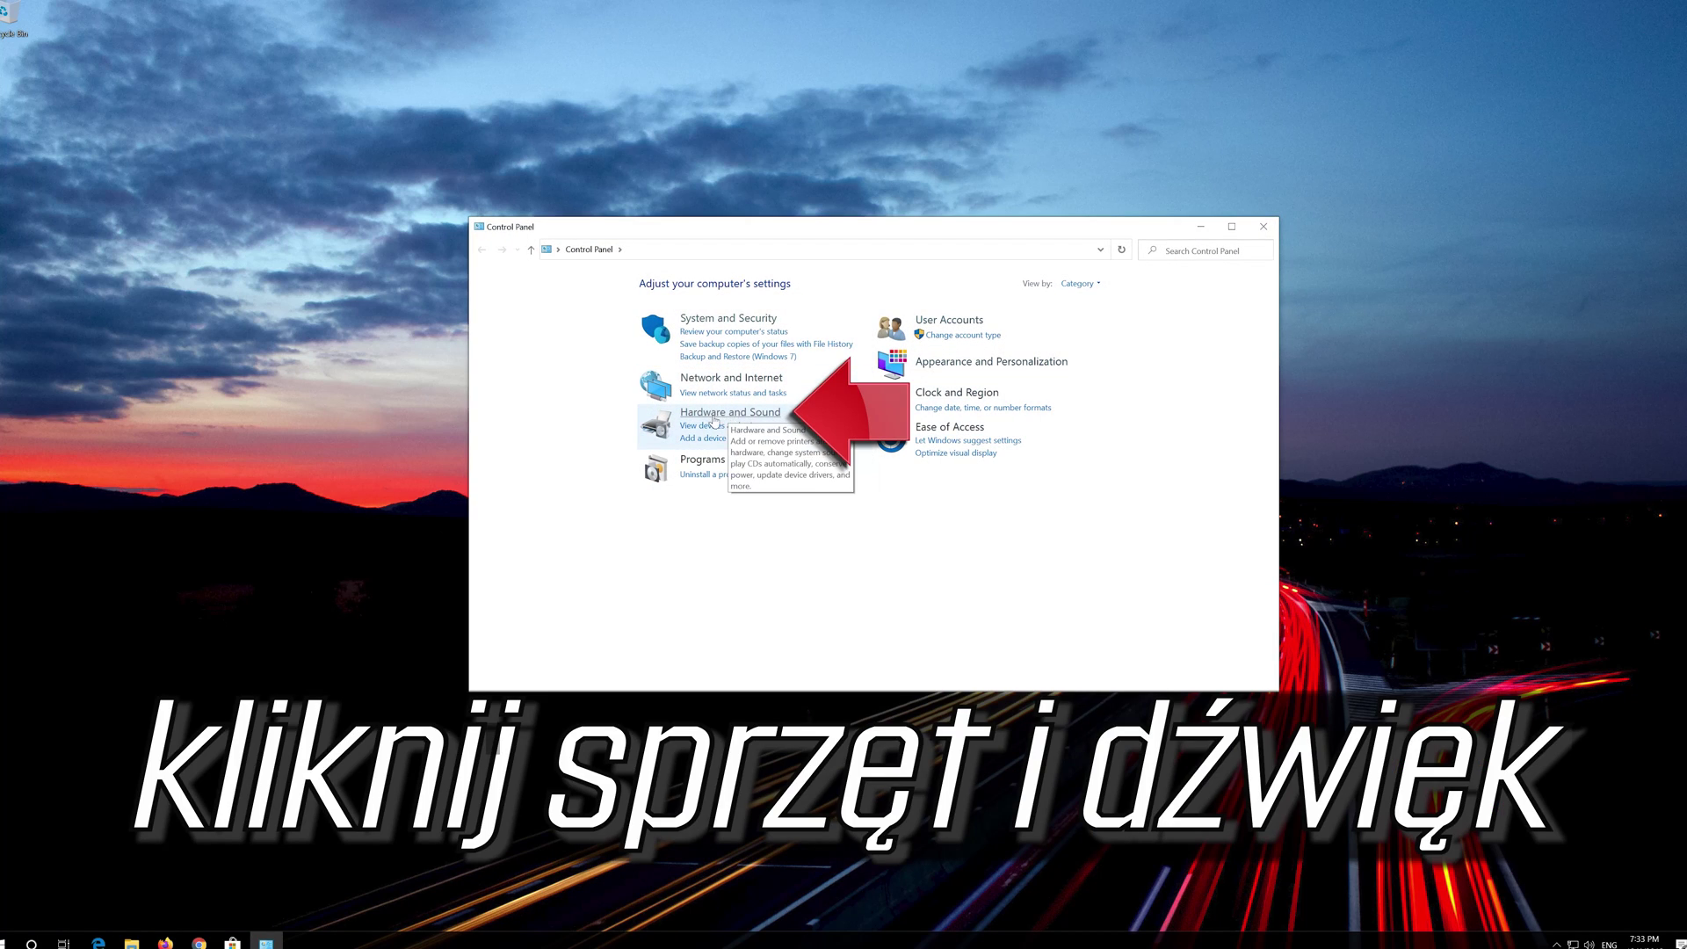
pyautogui.click(716, 413)
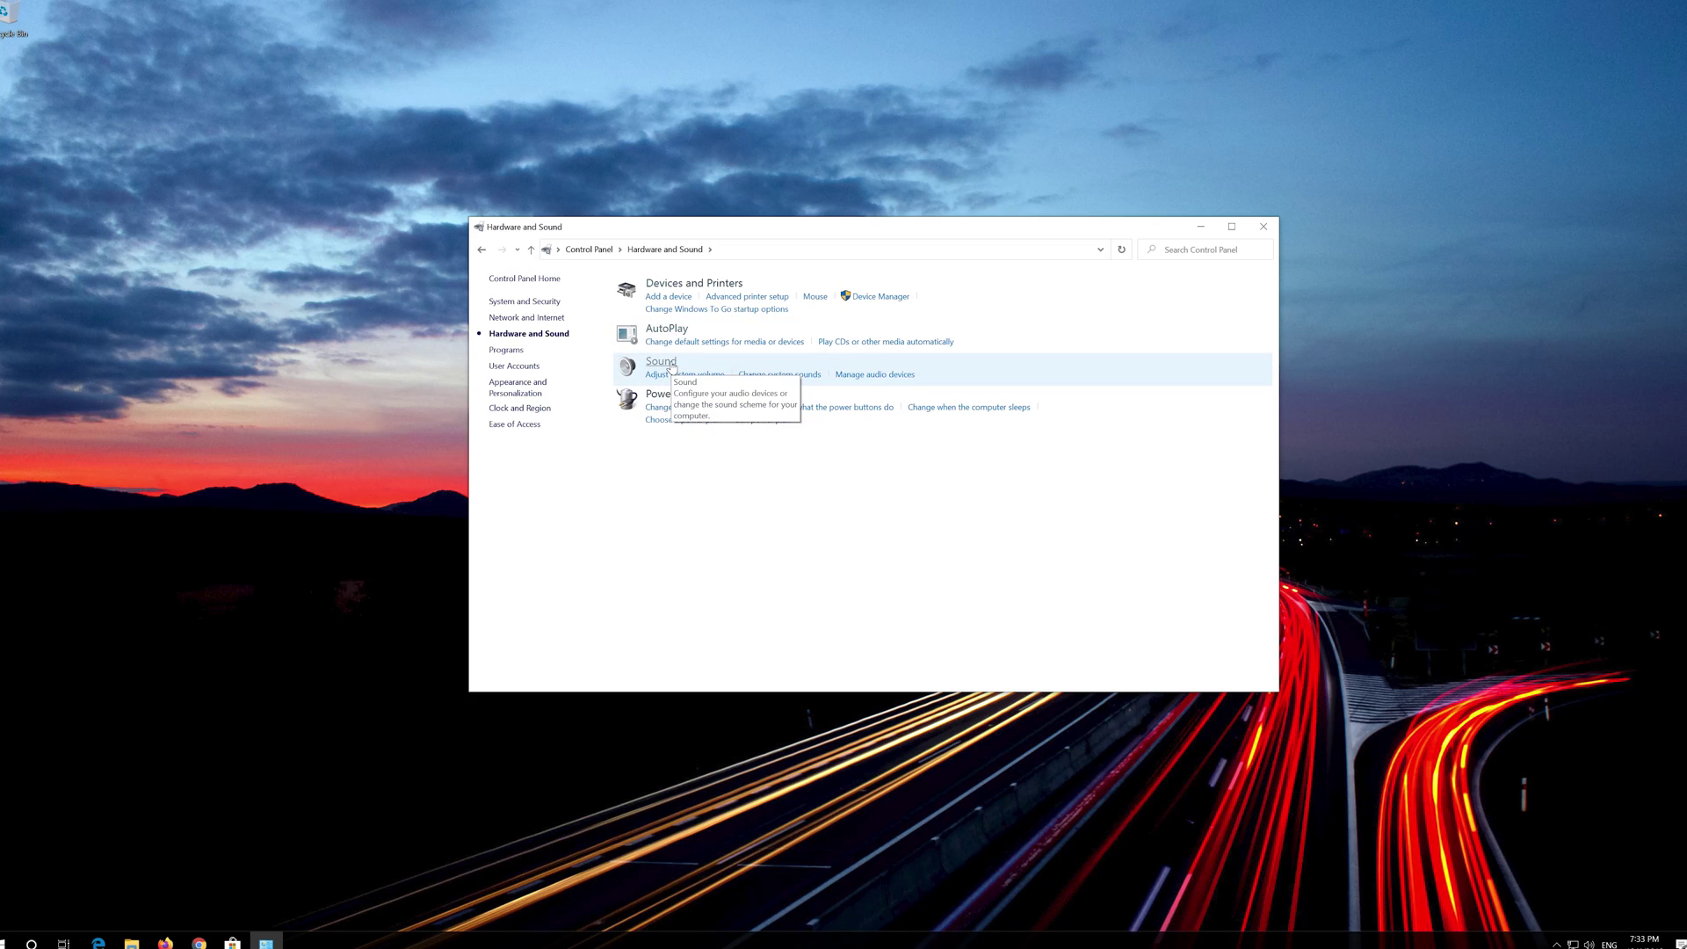
# Open the Sound dialog and bring up the context actions for the Speakers playback device
pyautogui.click(671, 368)
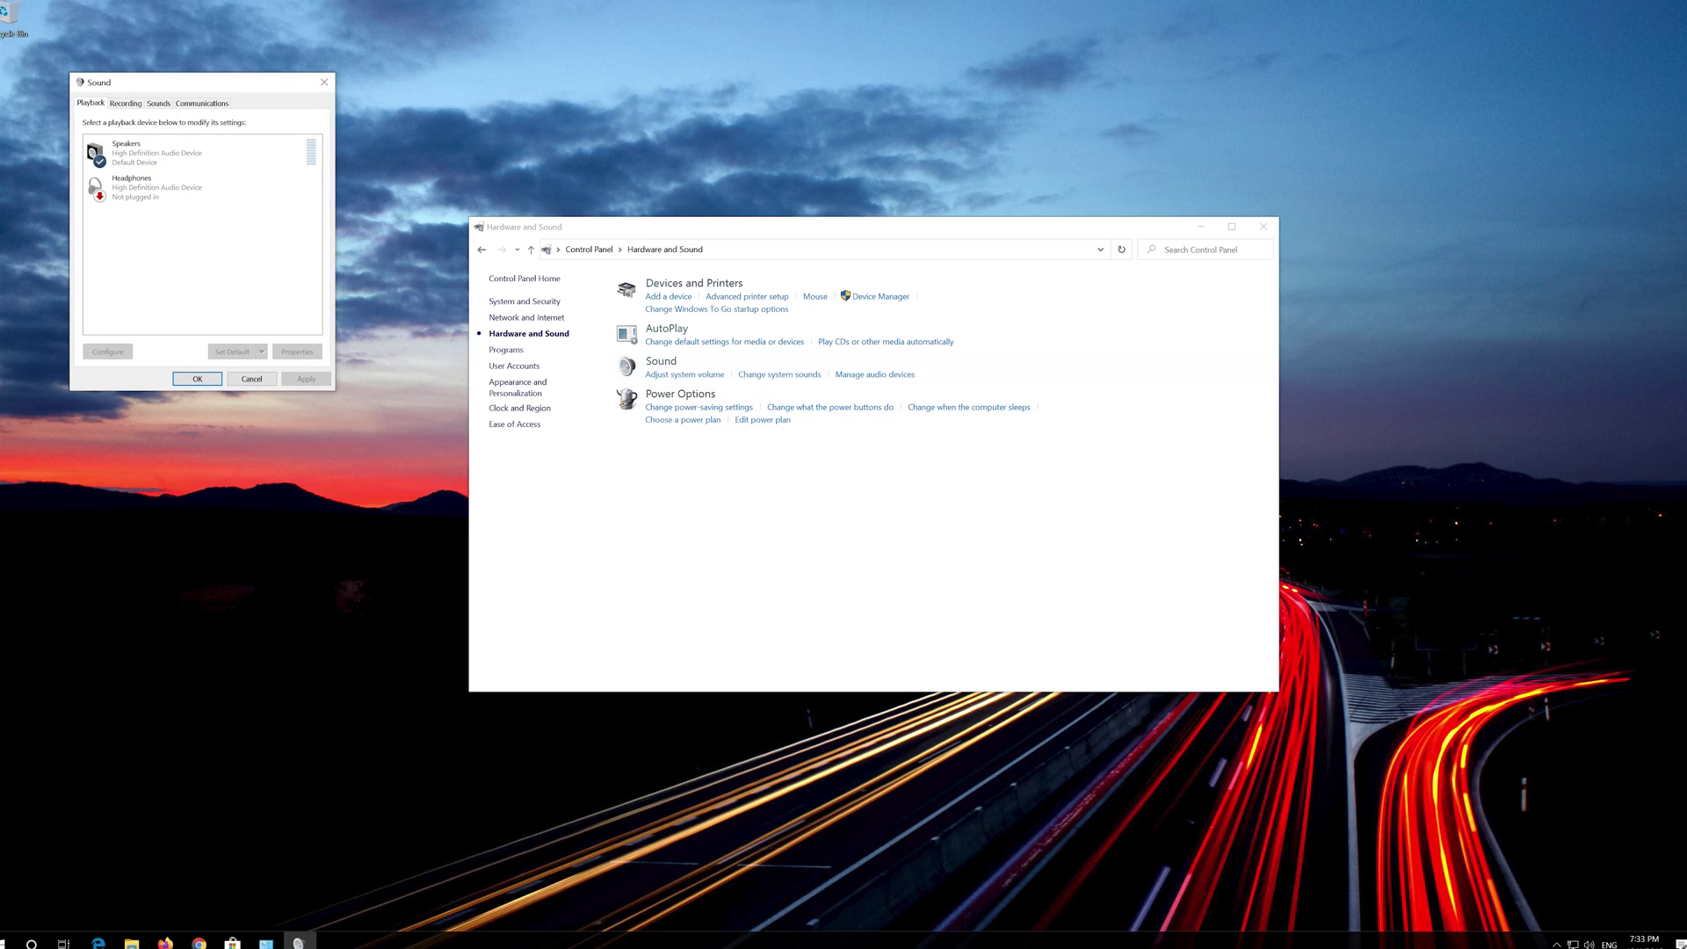
pyautogui.moveTo(228, 84); pyautogui.dragTo(835, 252)
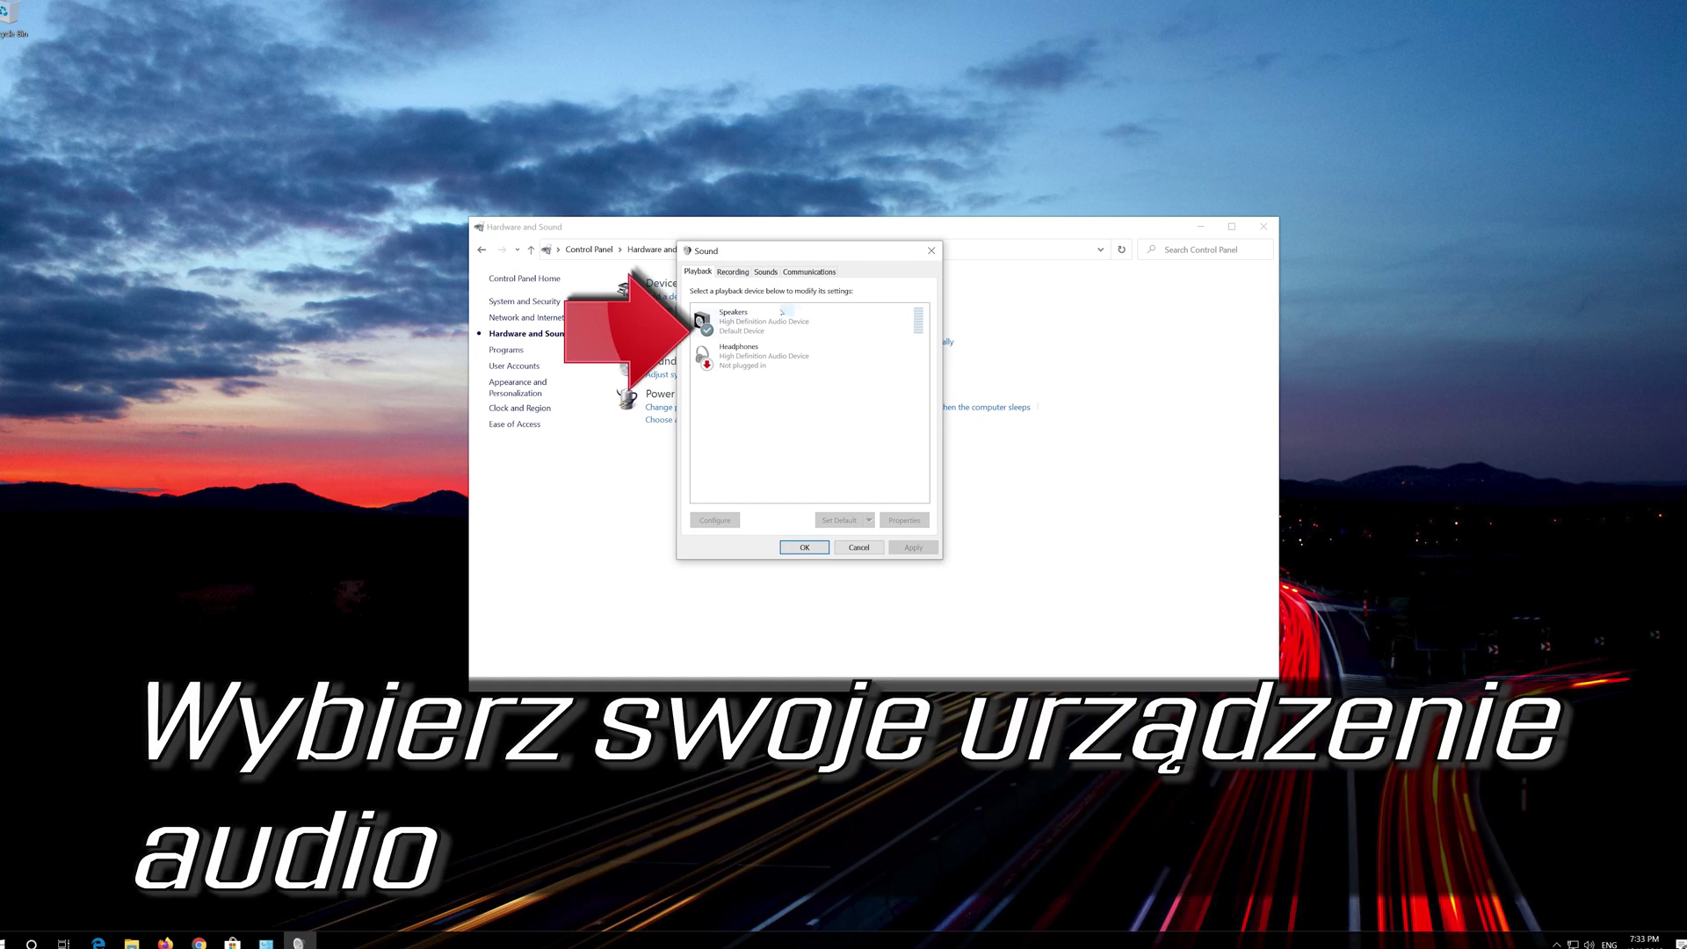
pyautogui.click(800, 329)
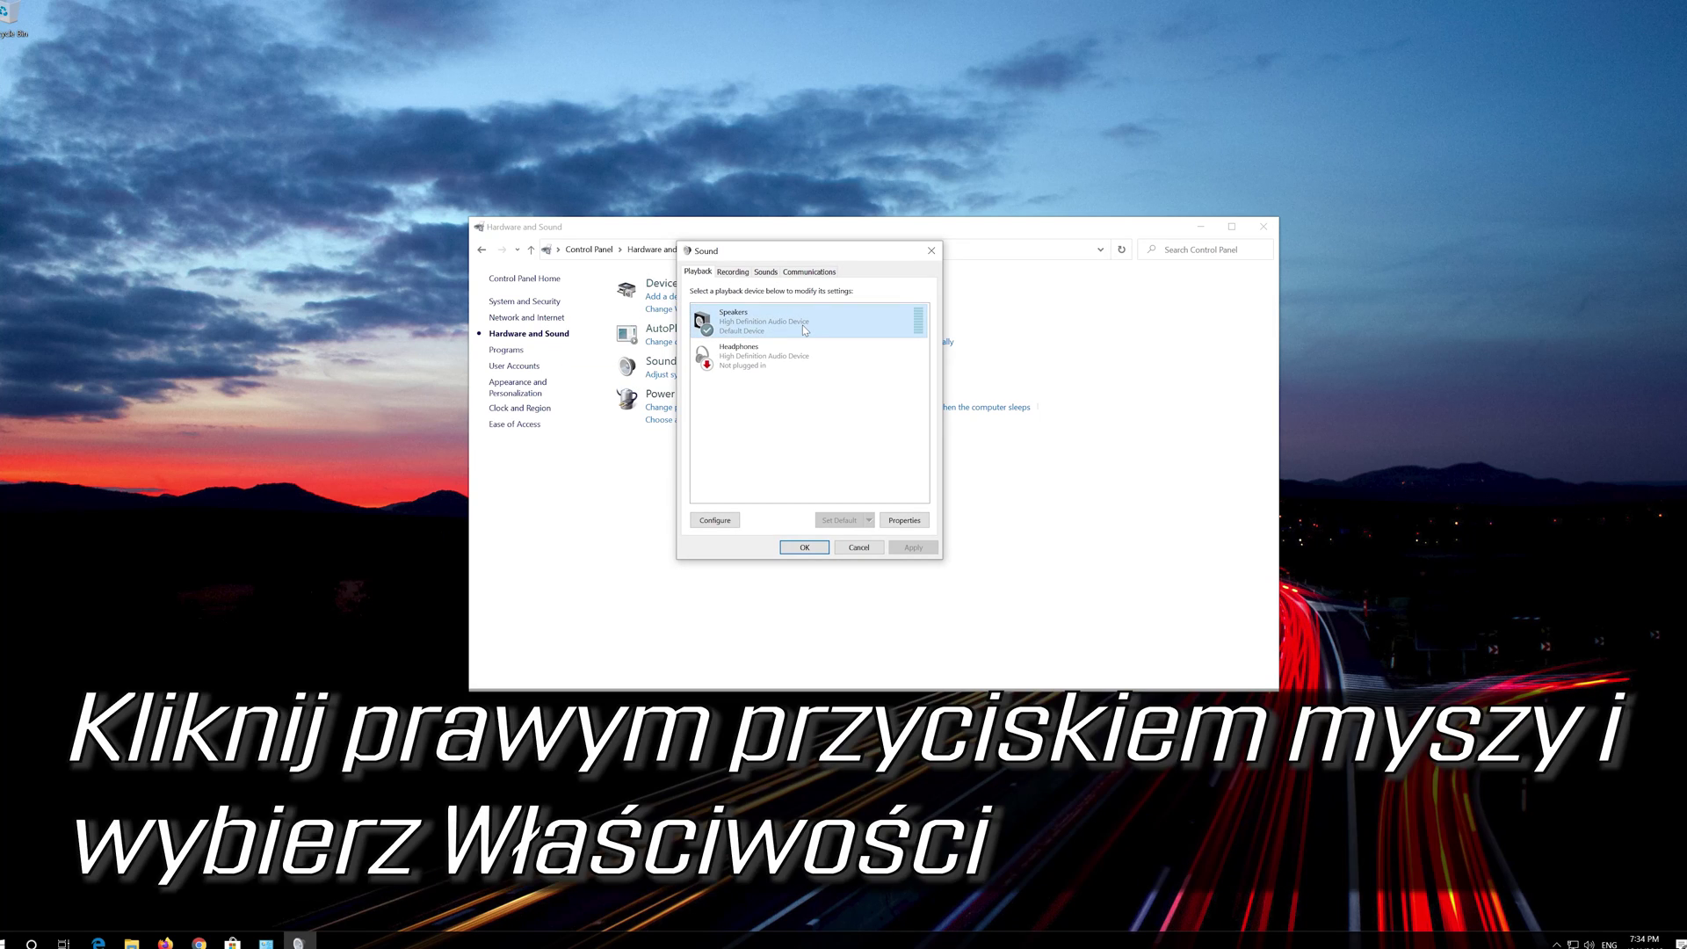
pyautogui.rightClick(803, 327)
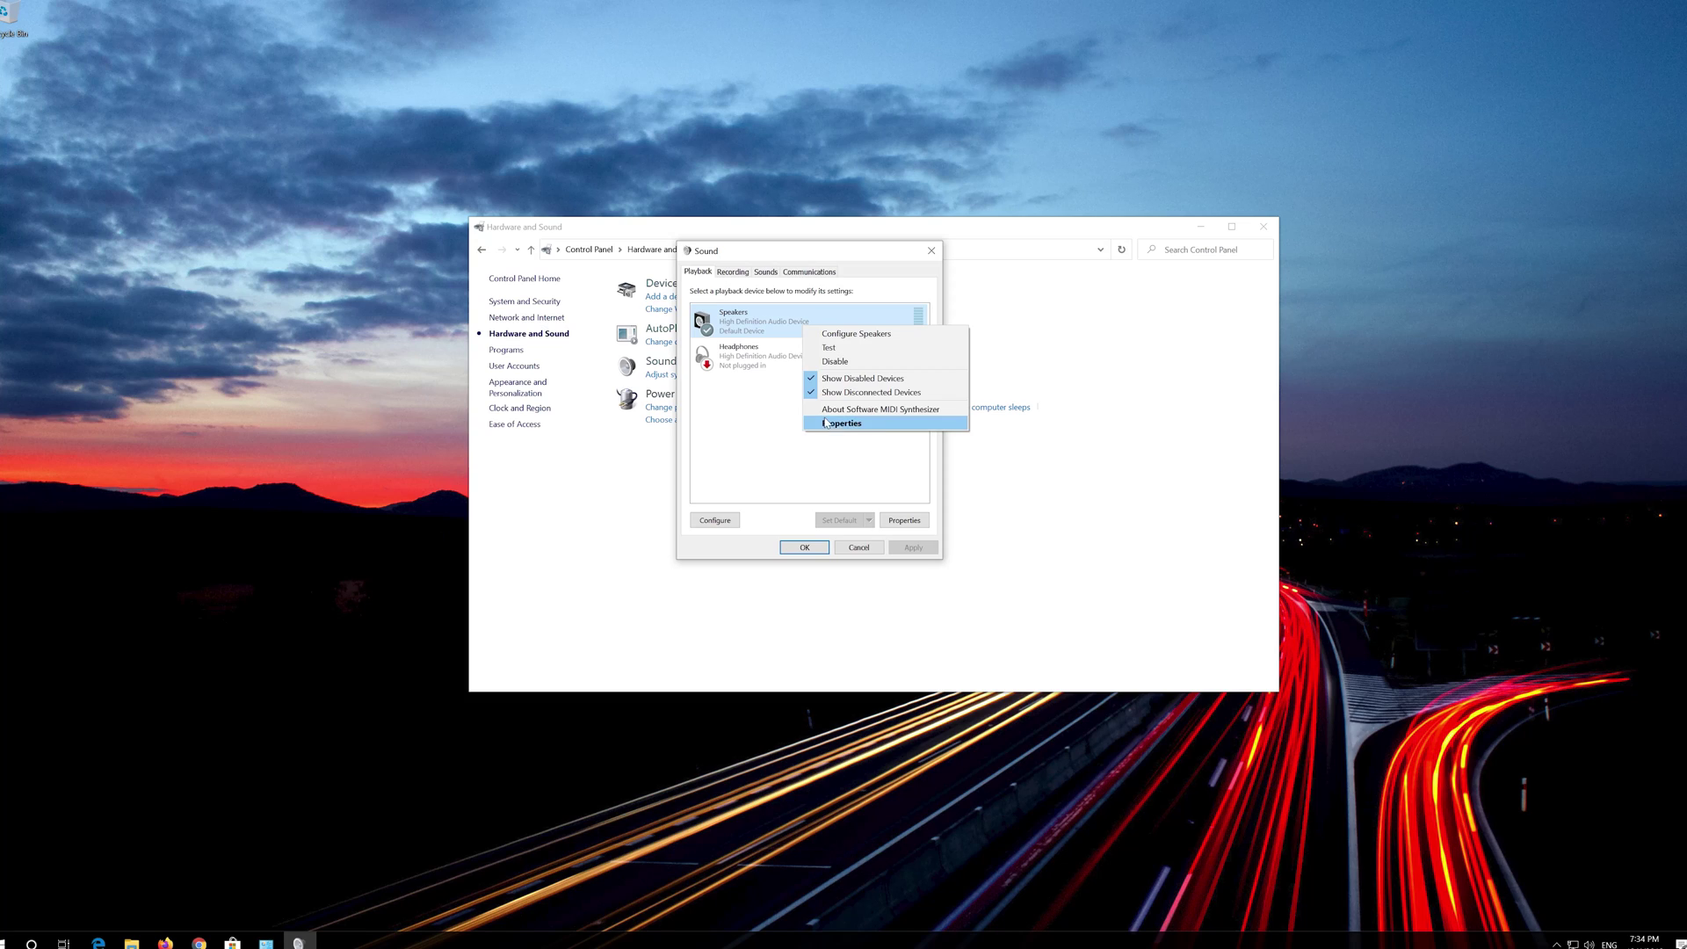
# In Speakers Properties, tick Disable all enhancements on the Enhancements tab and apply
pyautogui.click(899, 425)
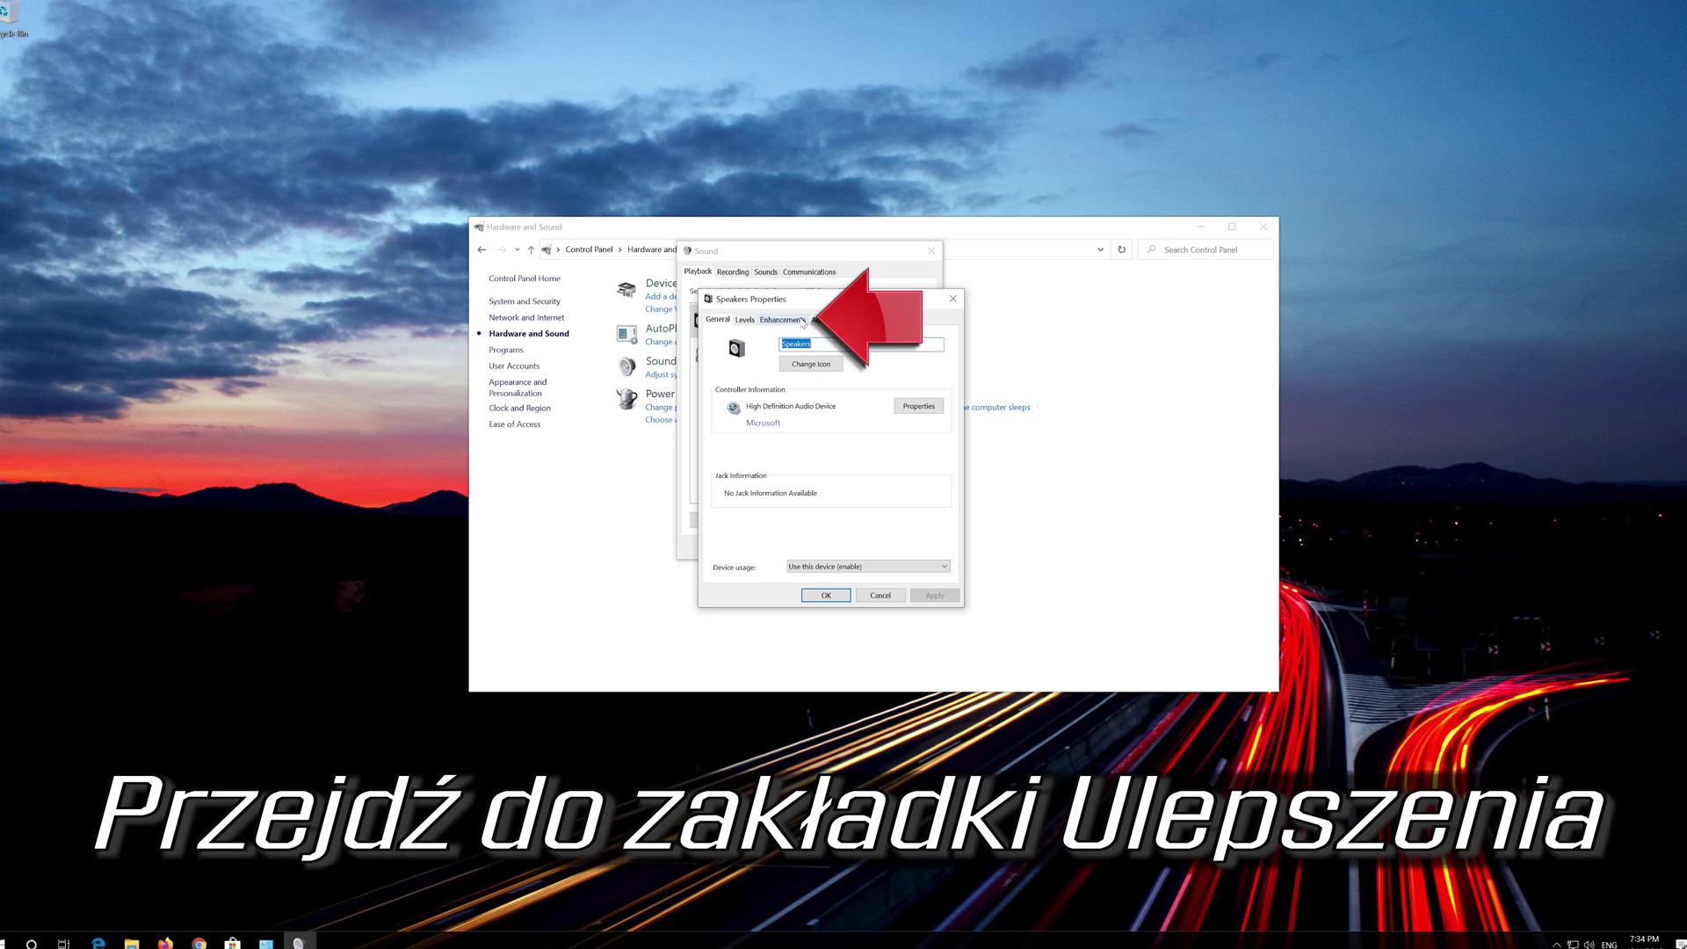
pyautogui.click(802, 322)
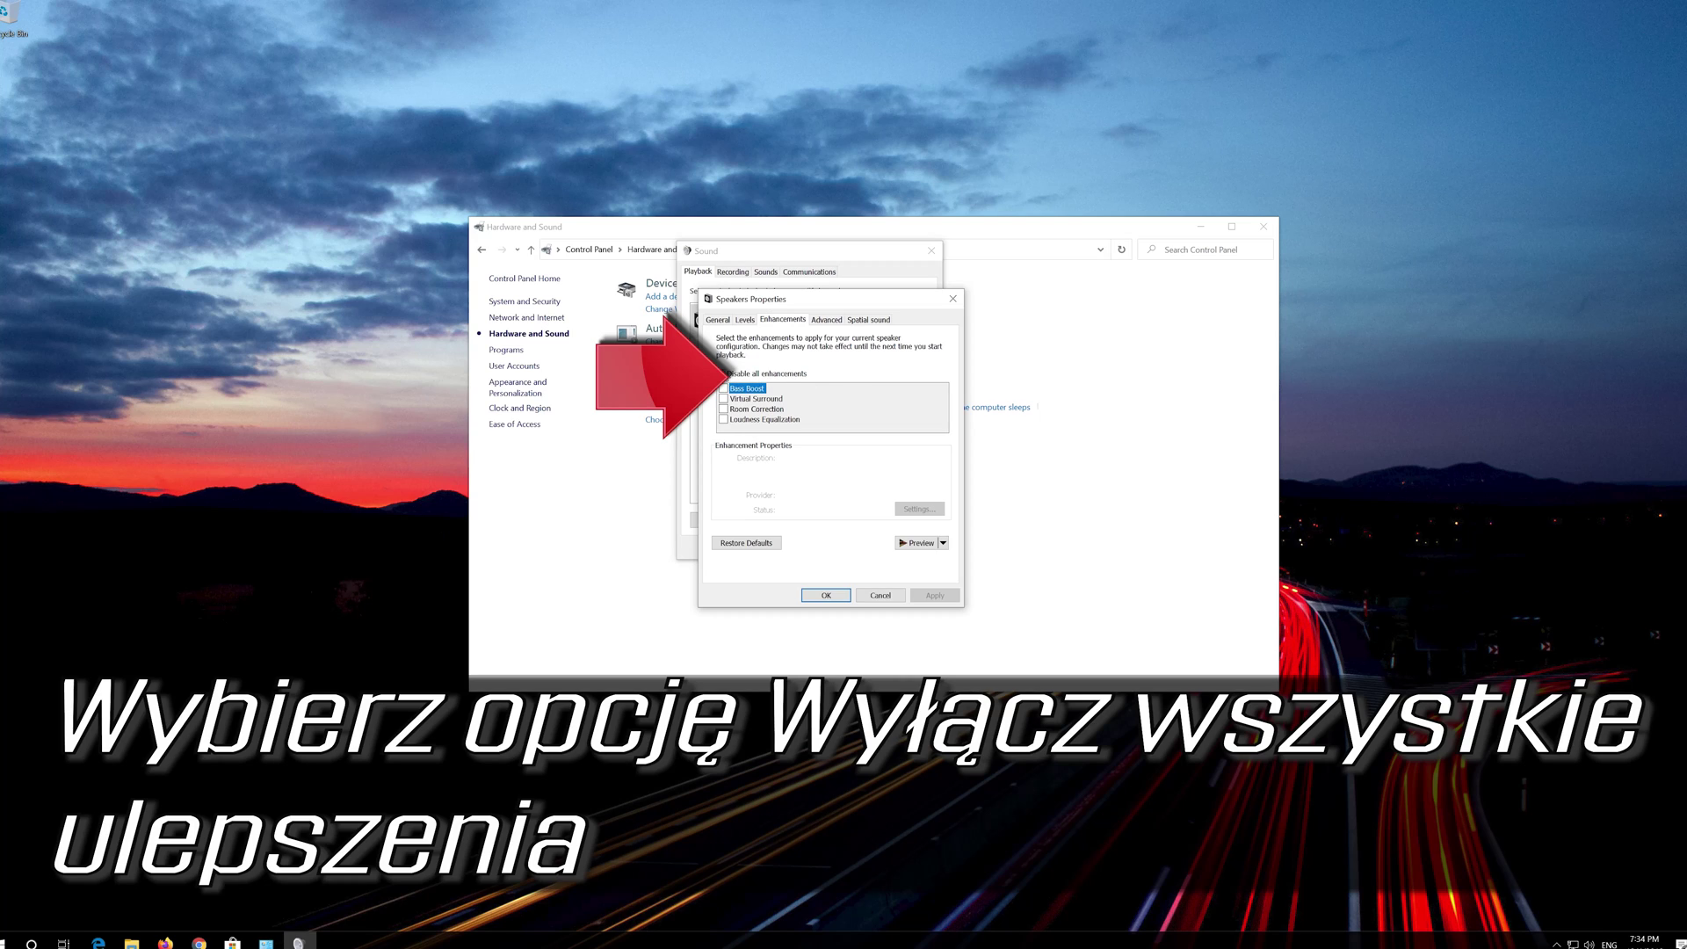
pyautogui.click(747, 374)
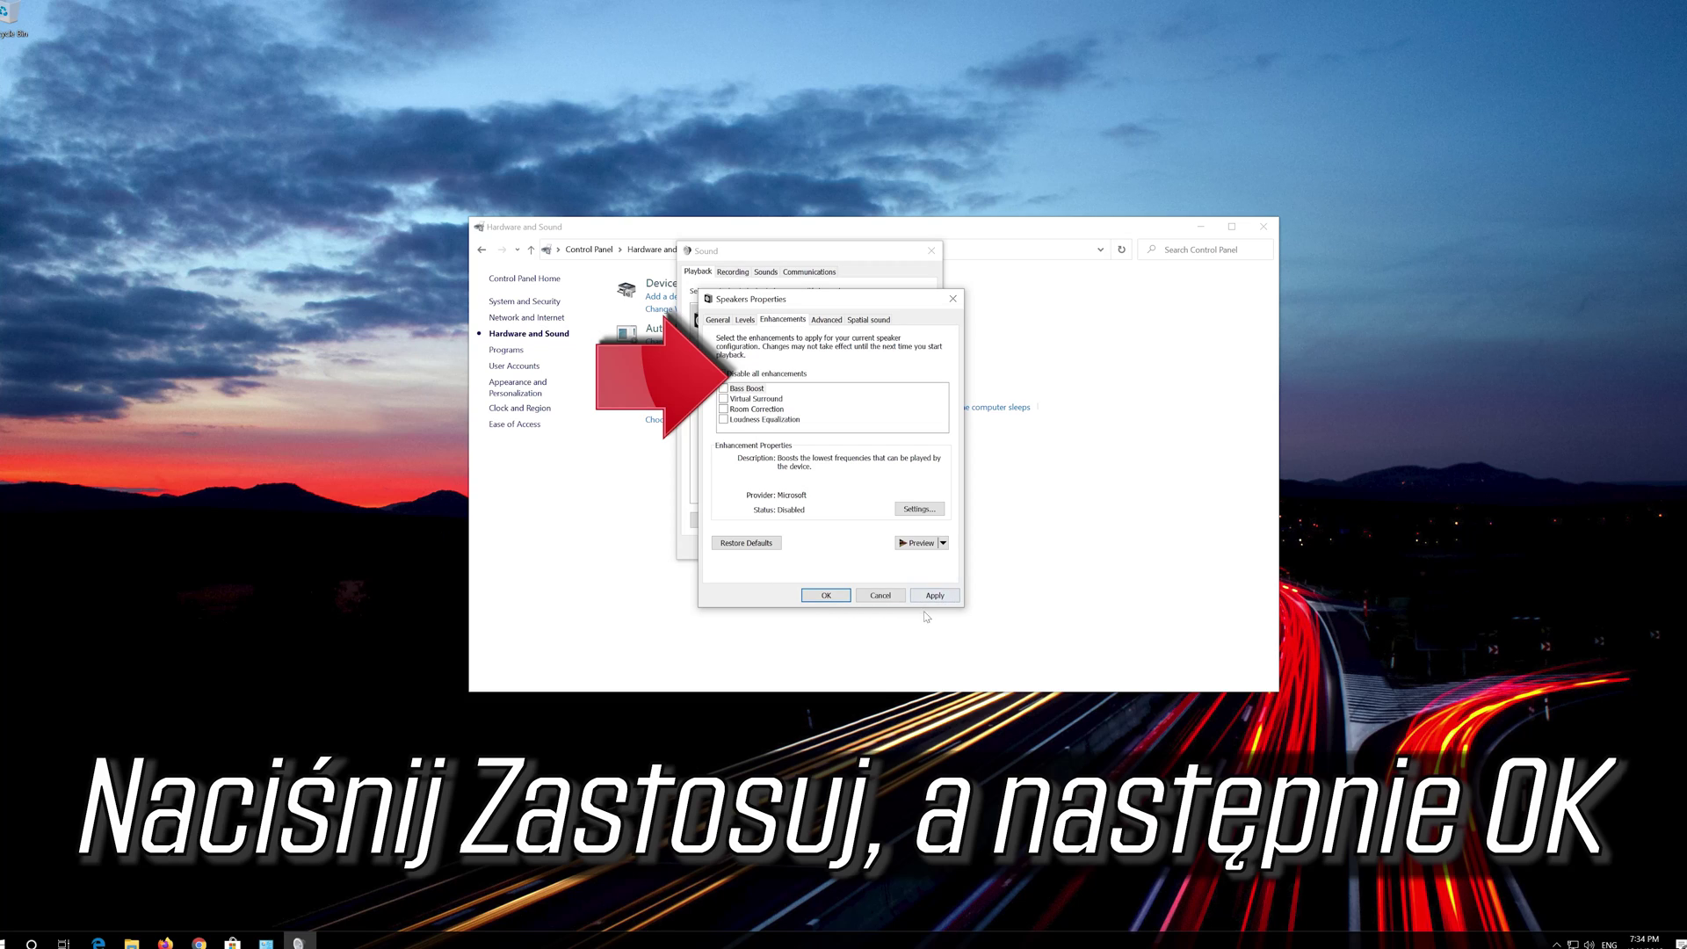
pyautogui.click(952, 598)
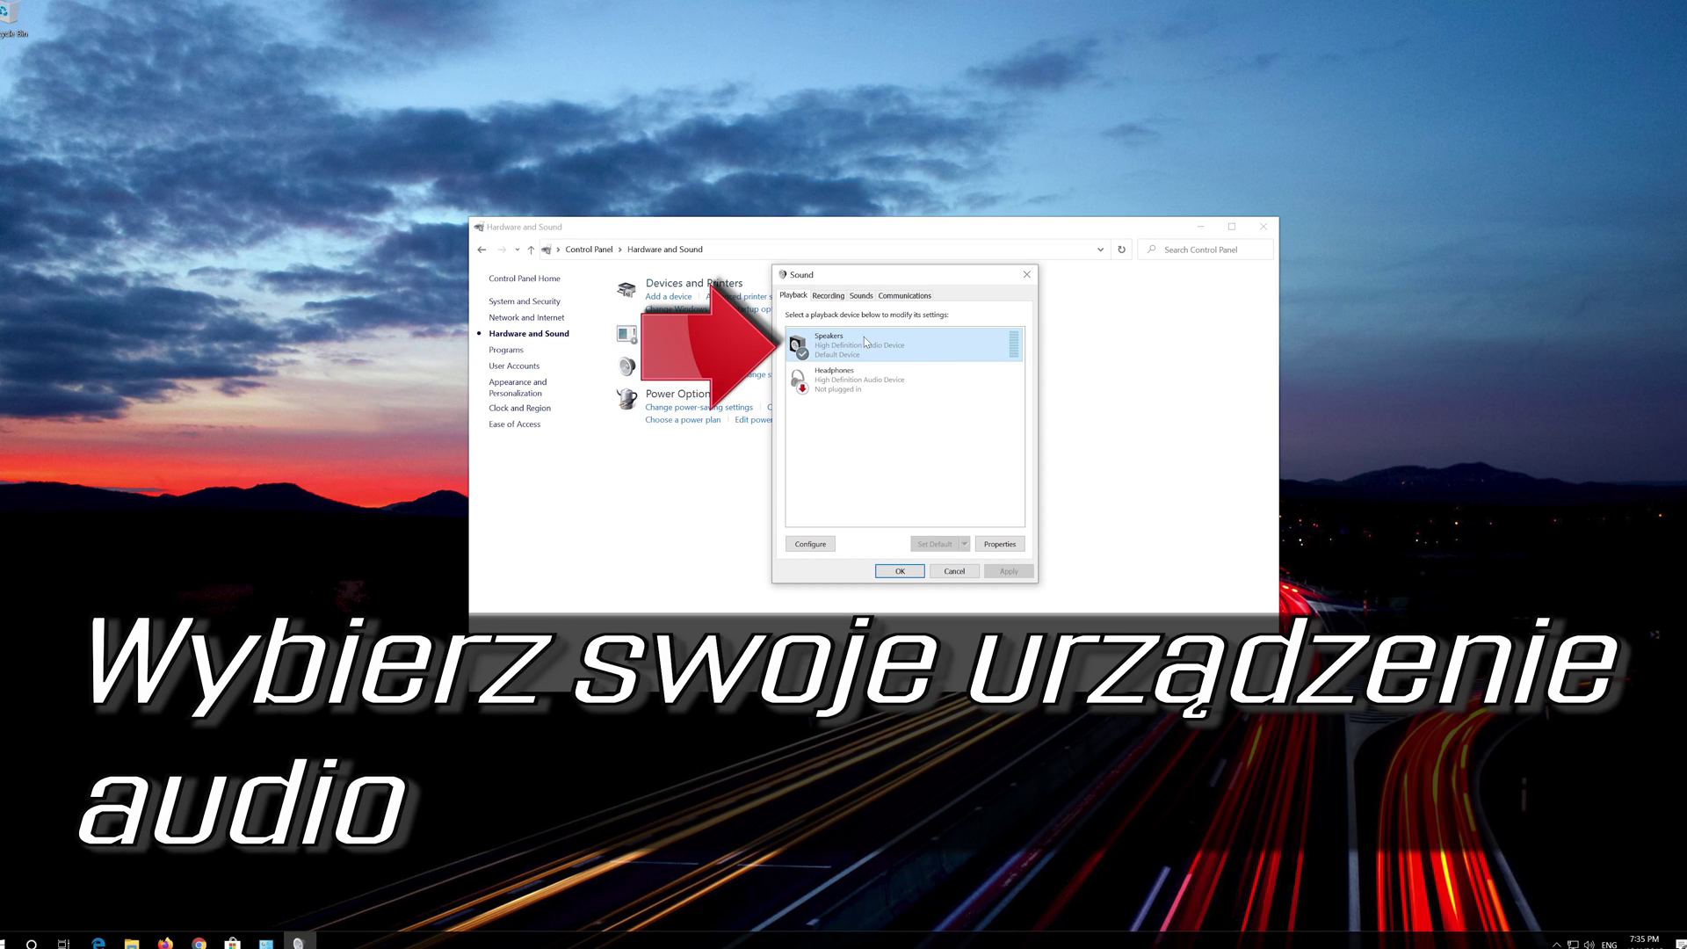
# Set the Speakers' default format to 16 bit, 44100 Hz (CD Quality) and confirm the properties
pyautogui.rightClick(889, 345)
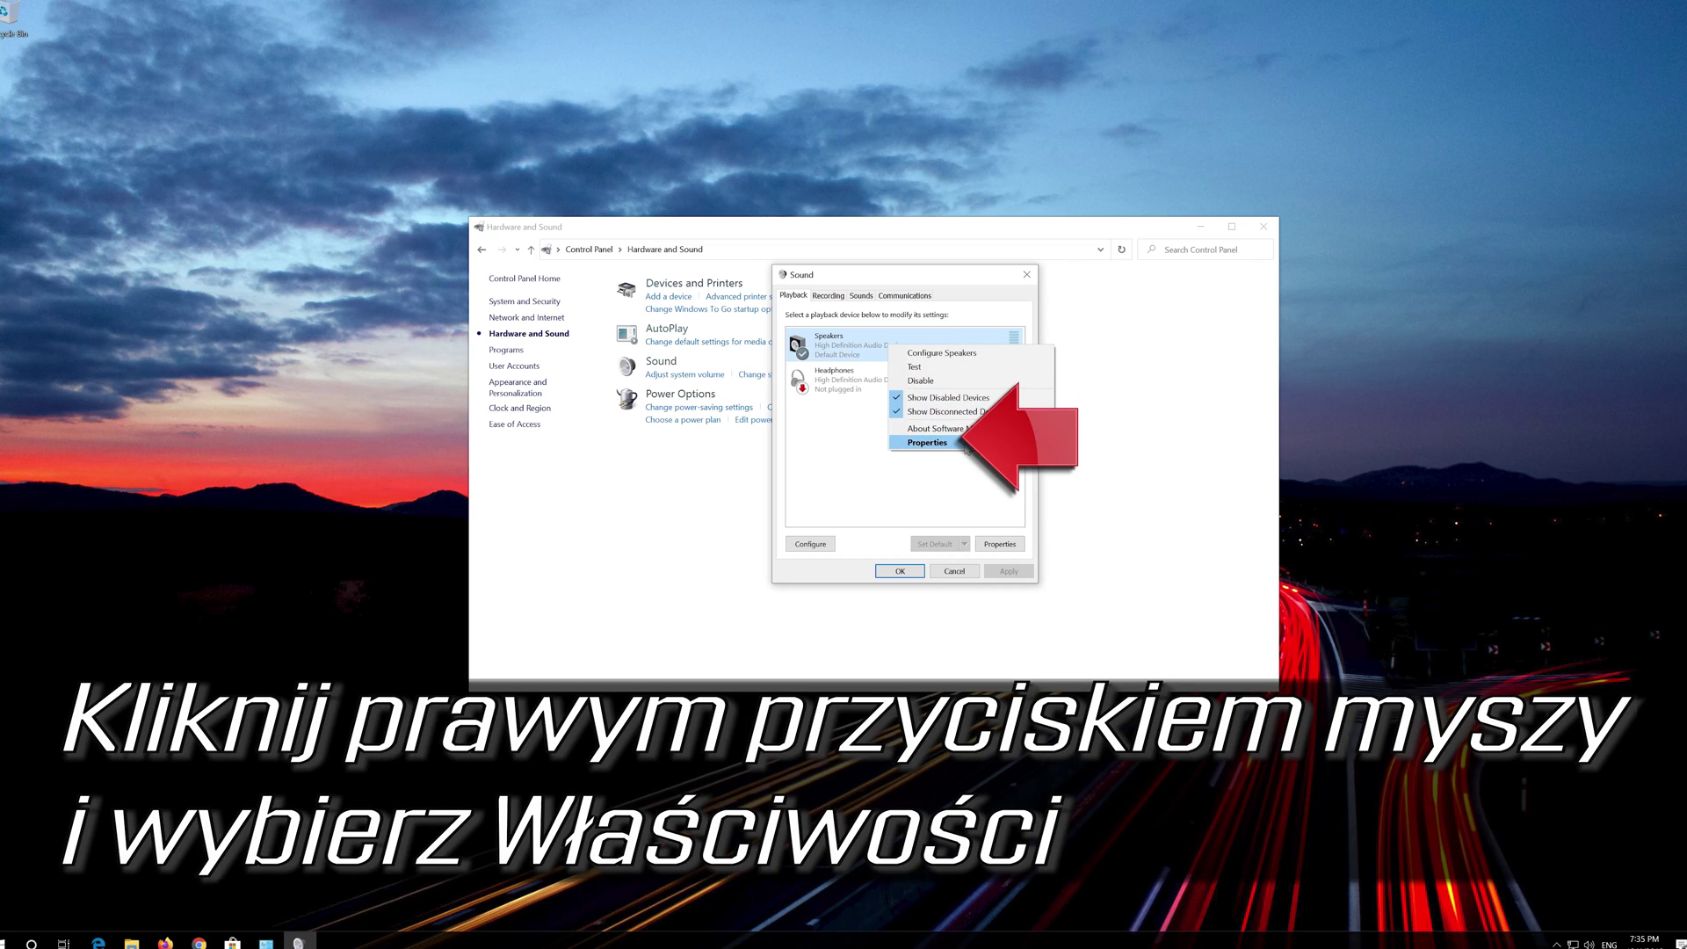
pyautogui.click(965, 446)
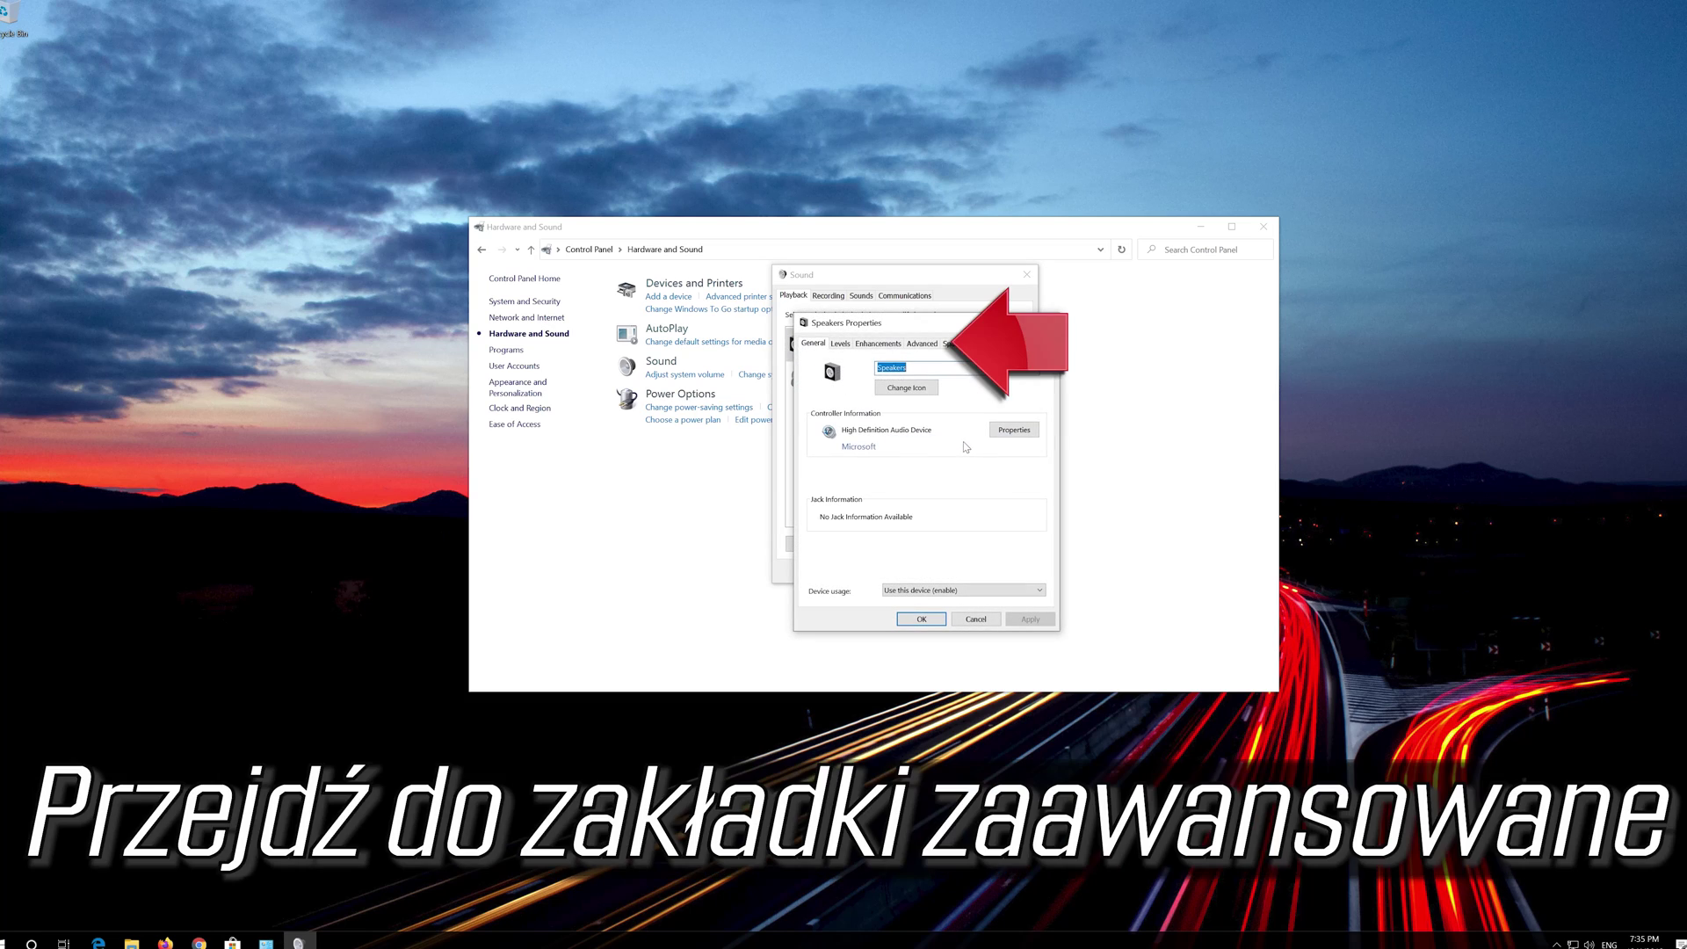
pyautogui.click(924, 346)
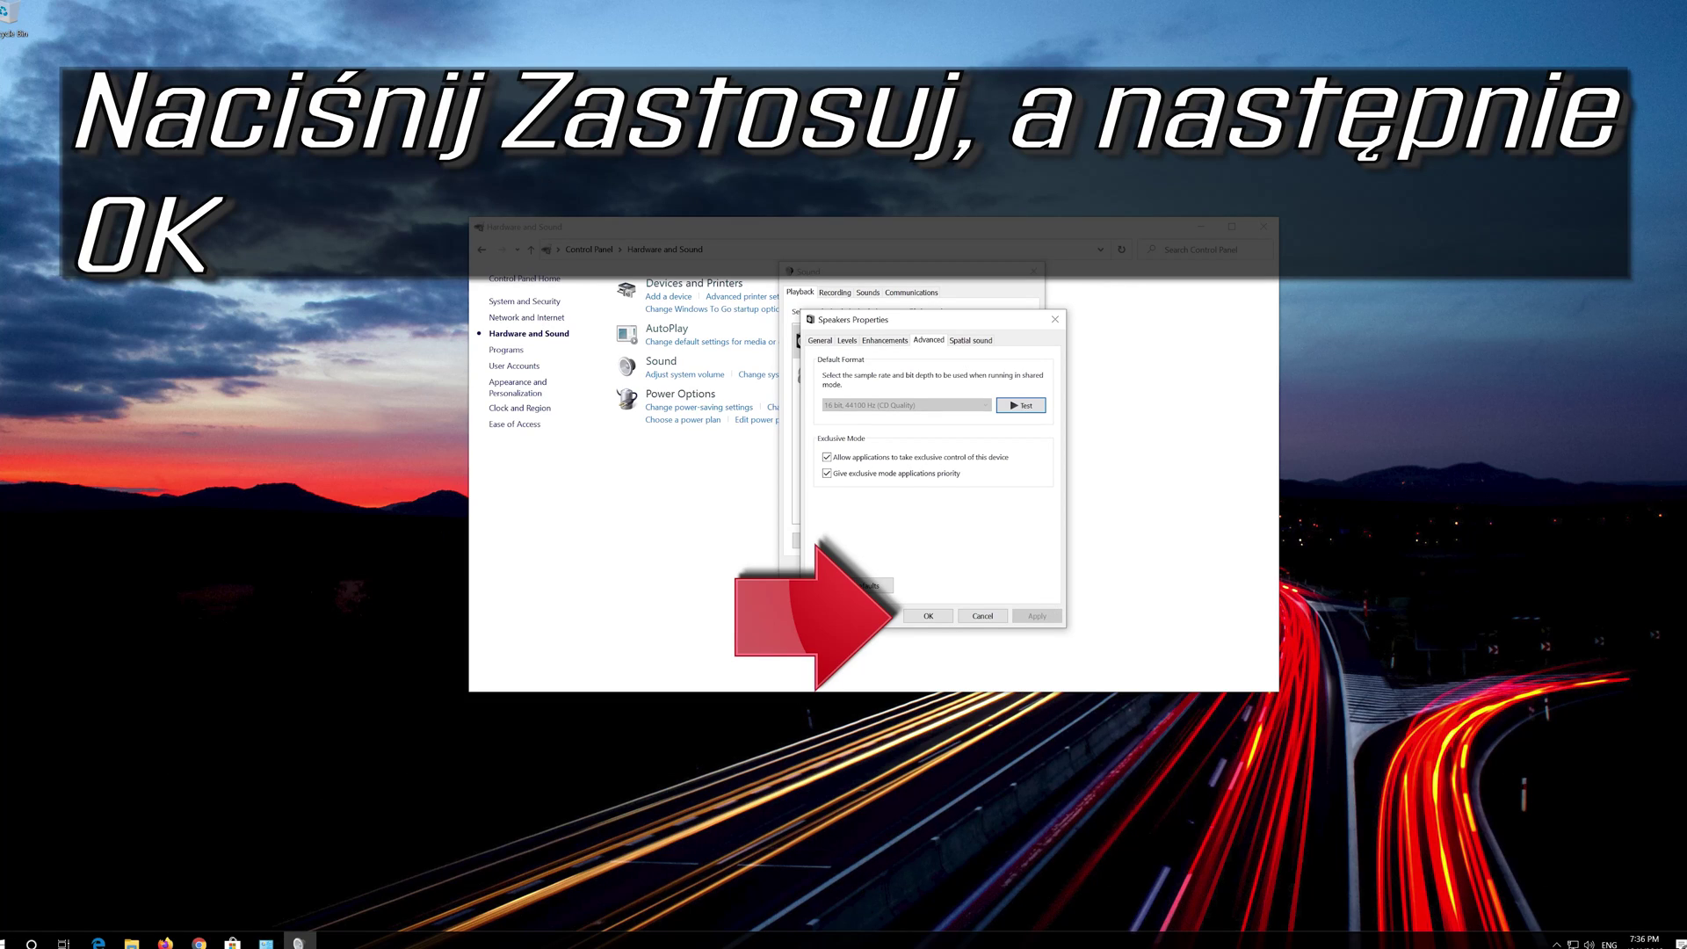
pyautogui.click(912, 620)
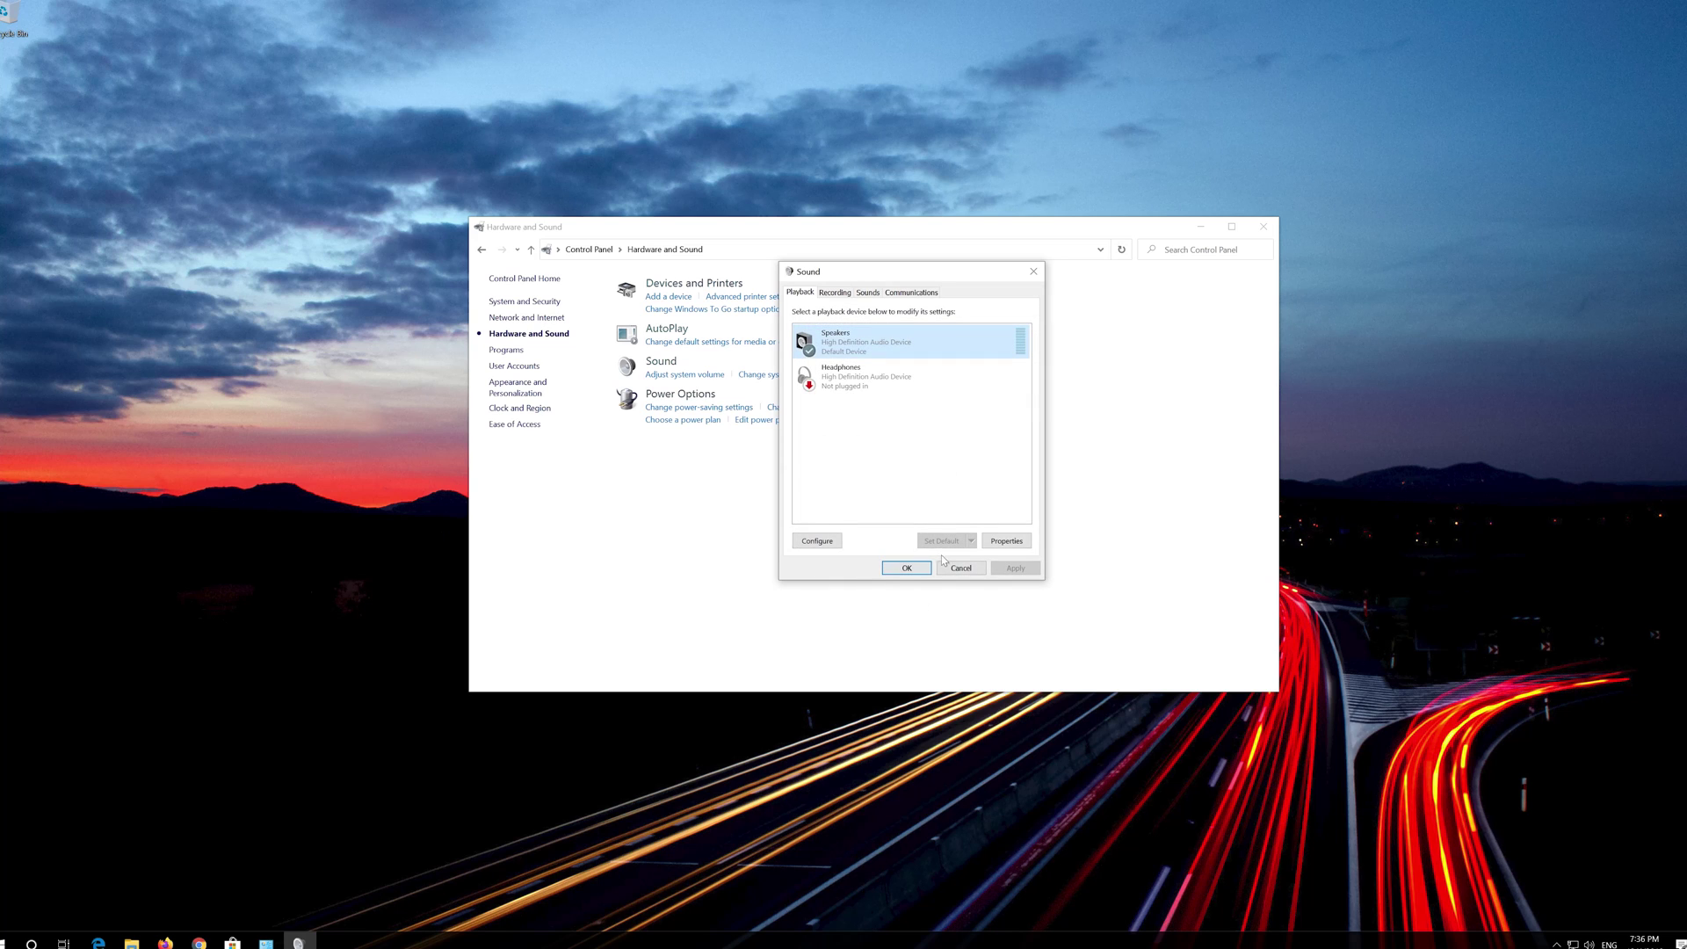